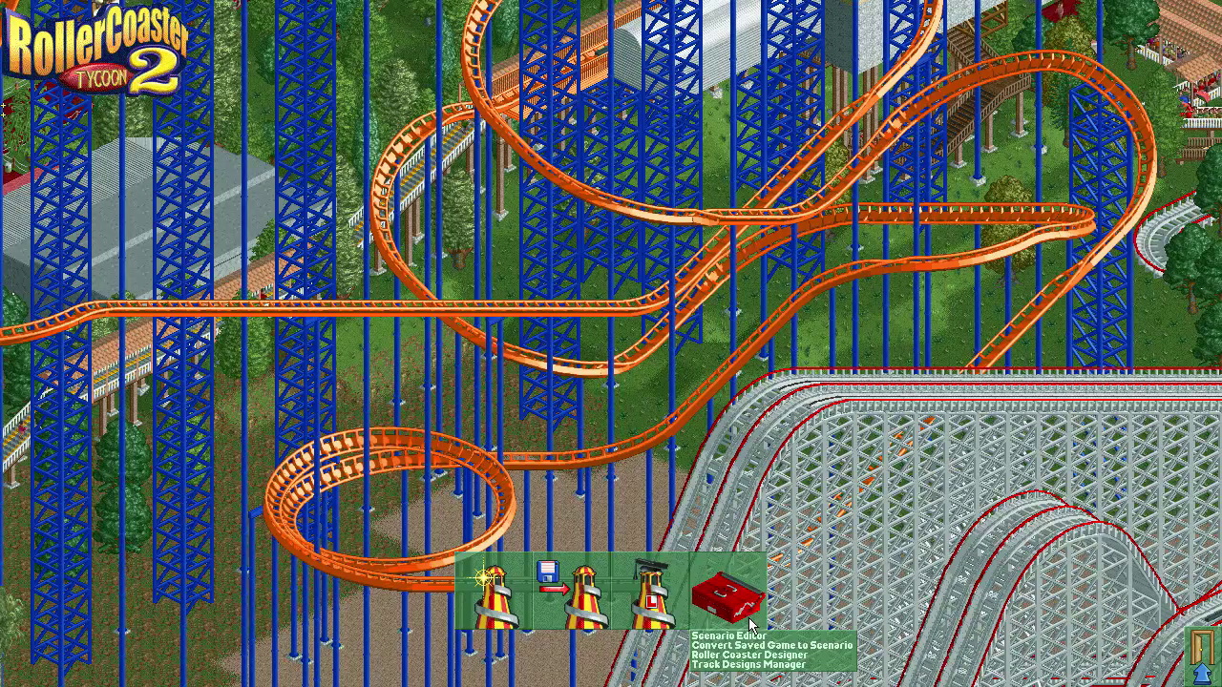
- Open the Scenario Editor to start building a new scenario
click(773, 636)
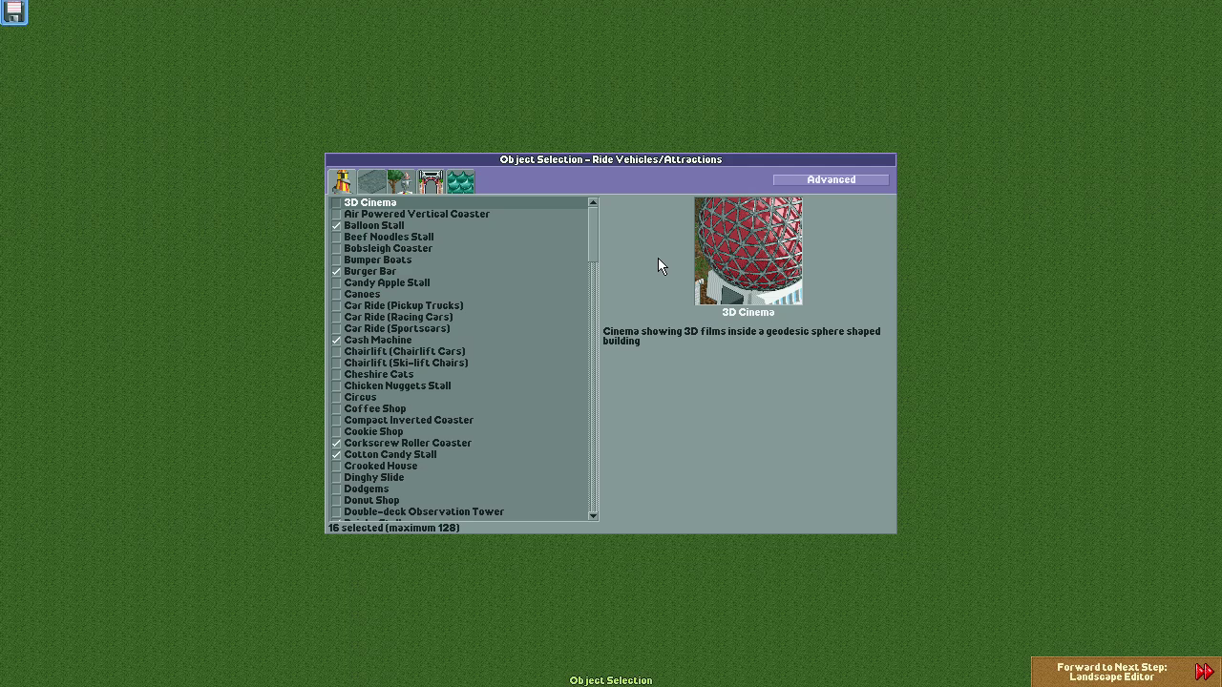
click(464, 204)
click(455, 213)
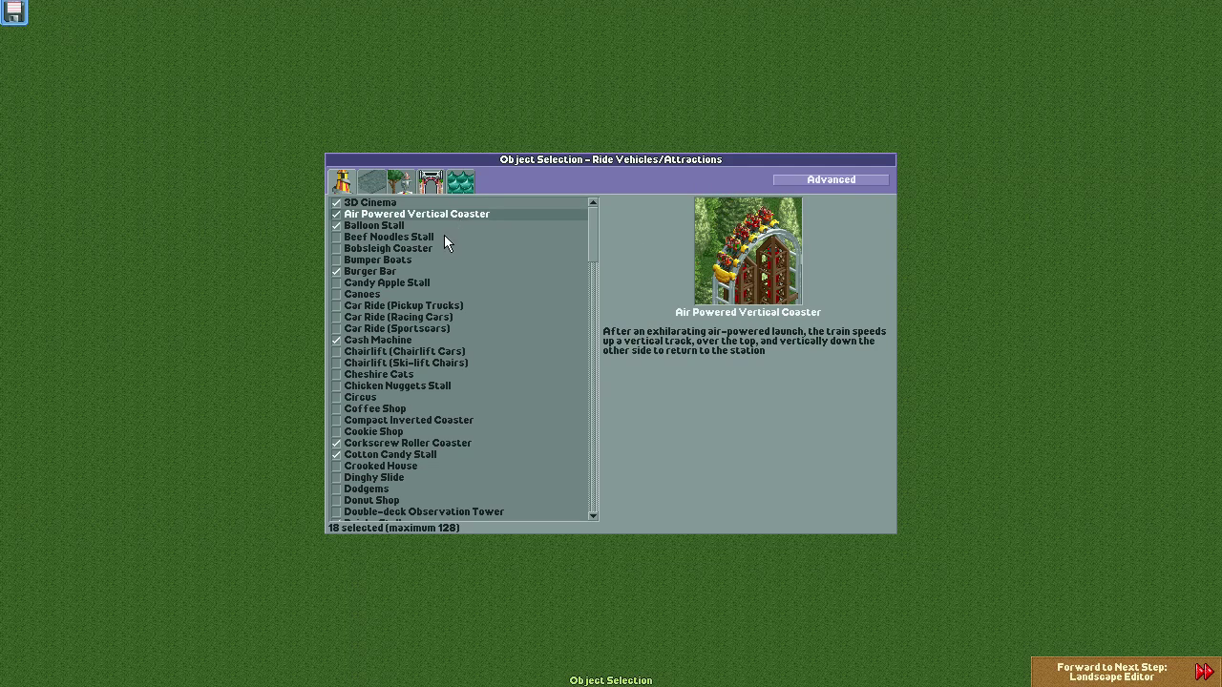
click(443, 238)
click(440, 247)
click(436, 260)
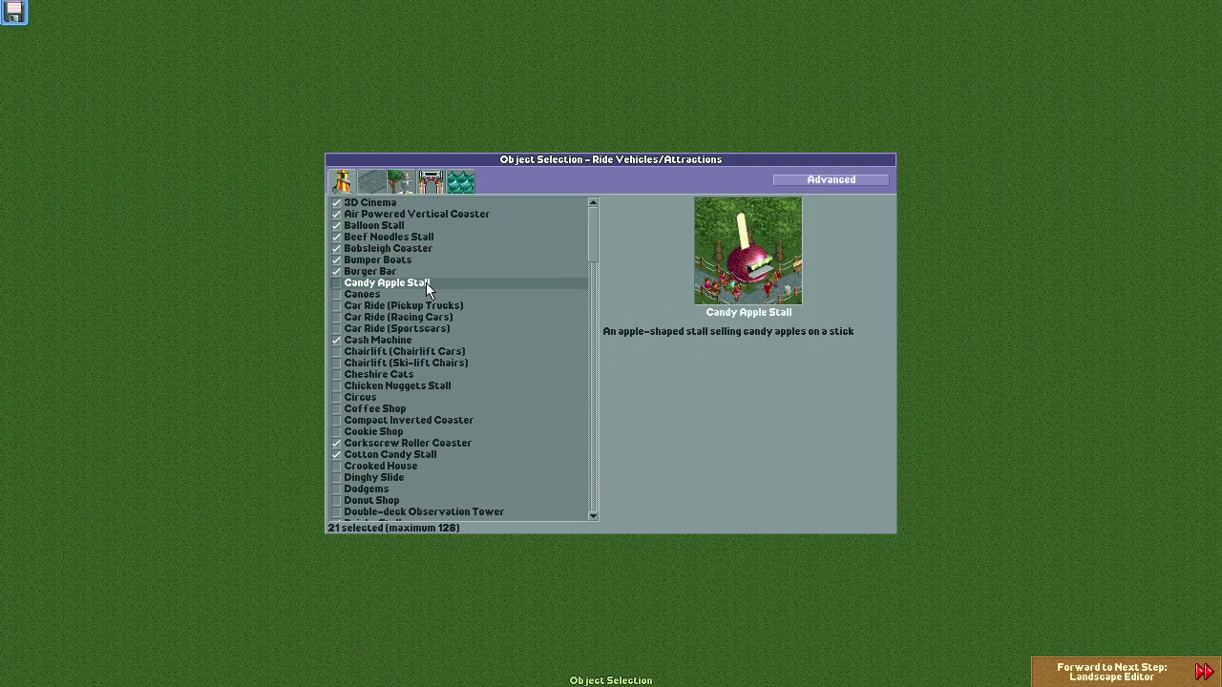
click(426, 283)
click(420, 293)
click(425, 295)
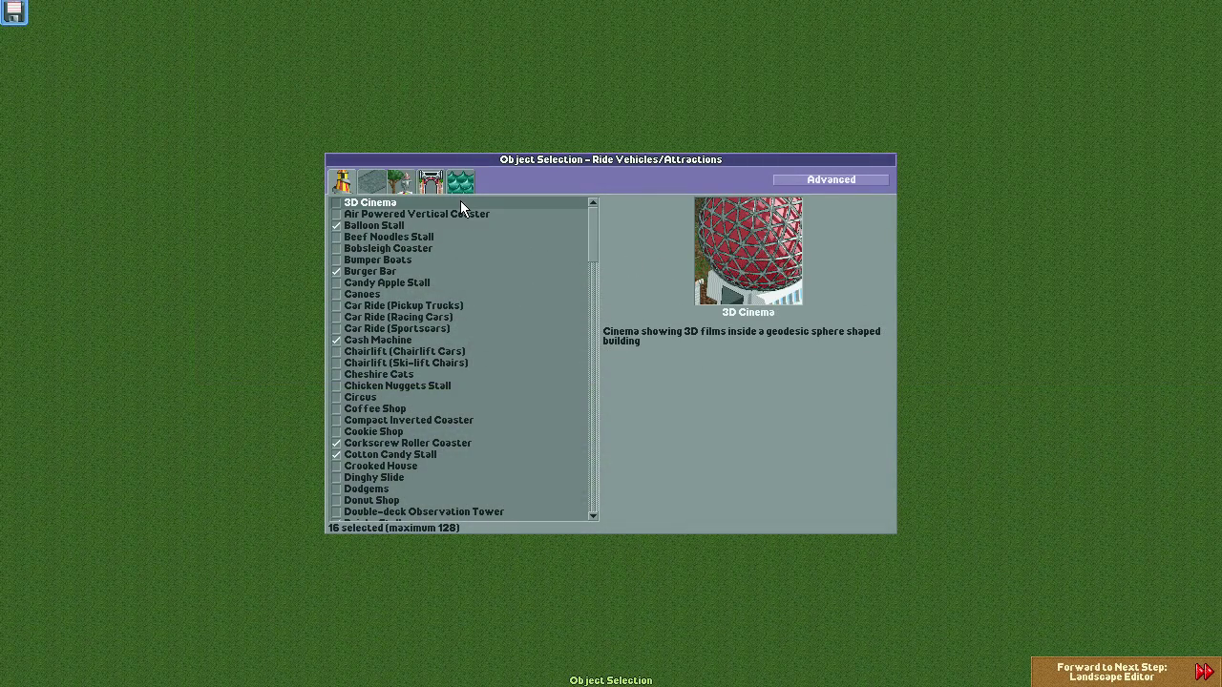
- Add the 3D Cinema, Air Powered Vertical Coaster, Beef Noodles Stall, Bobsleigh Coaster, Bumper Boats and Candy Apple Stall to the selected rides
click(460, 202)
click(455, 213)
click(443, 236)
click(440, 247)
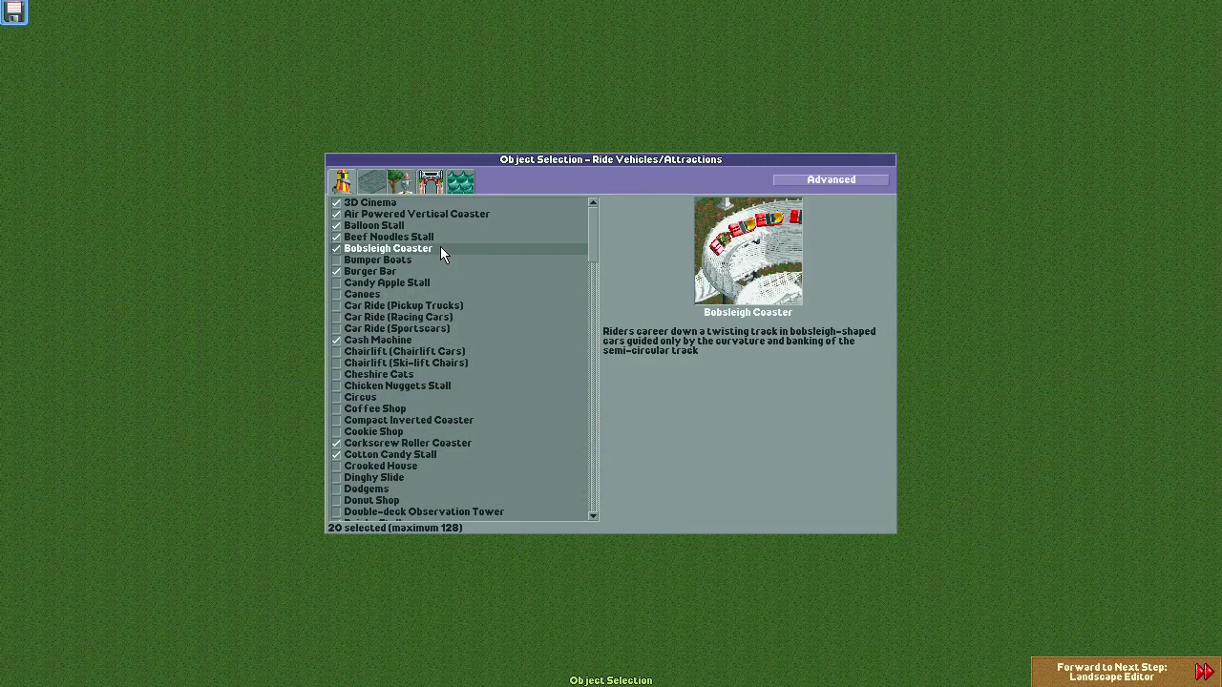
click(435, 259)
click(426, 283)
- Add Car Ride (Pickup Trucks), both Chairlifts, Cheshire Cats, Chicken Nuggets Stall and Circus to the selected rides, and deselect the Cash Machine
click(419, 295)
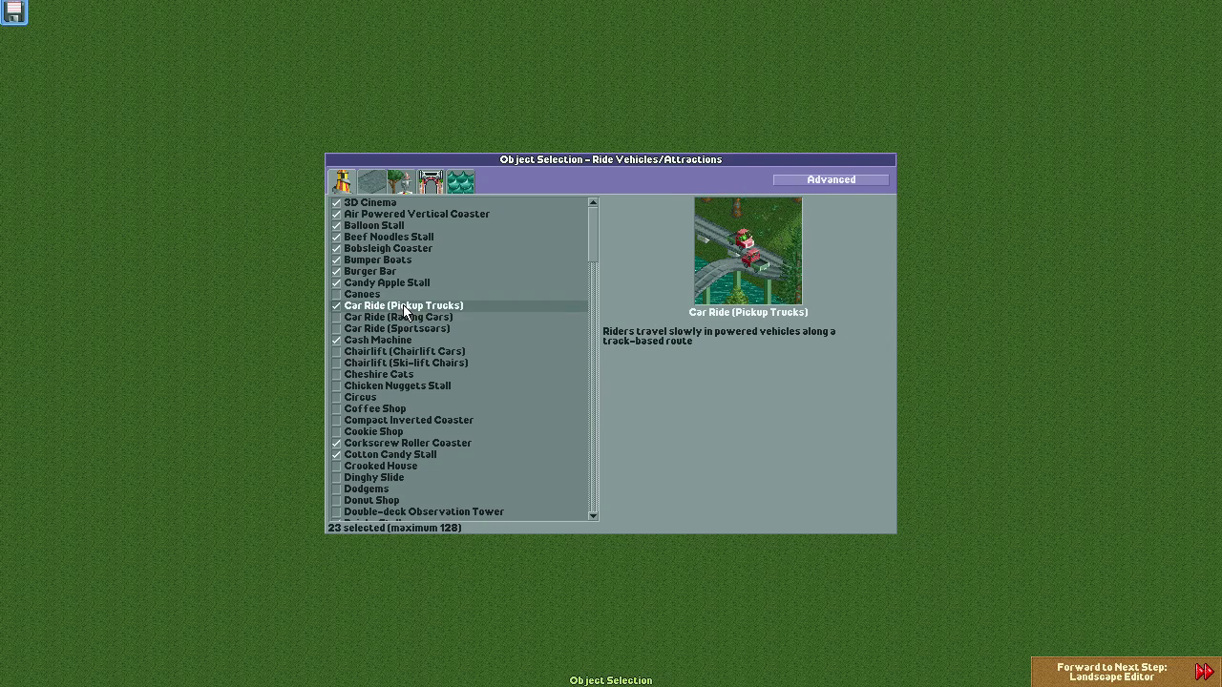
click(403, 305)
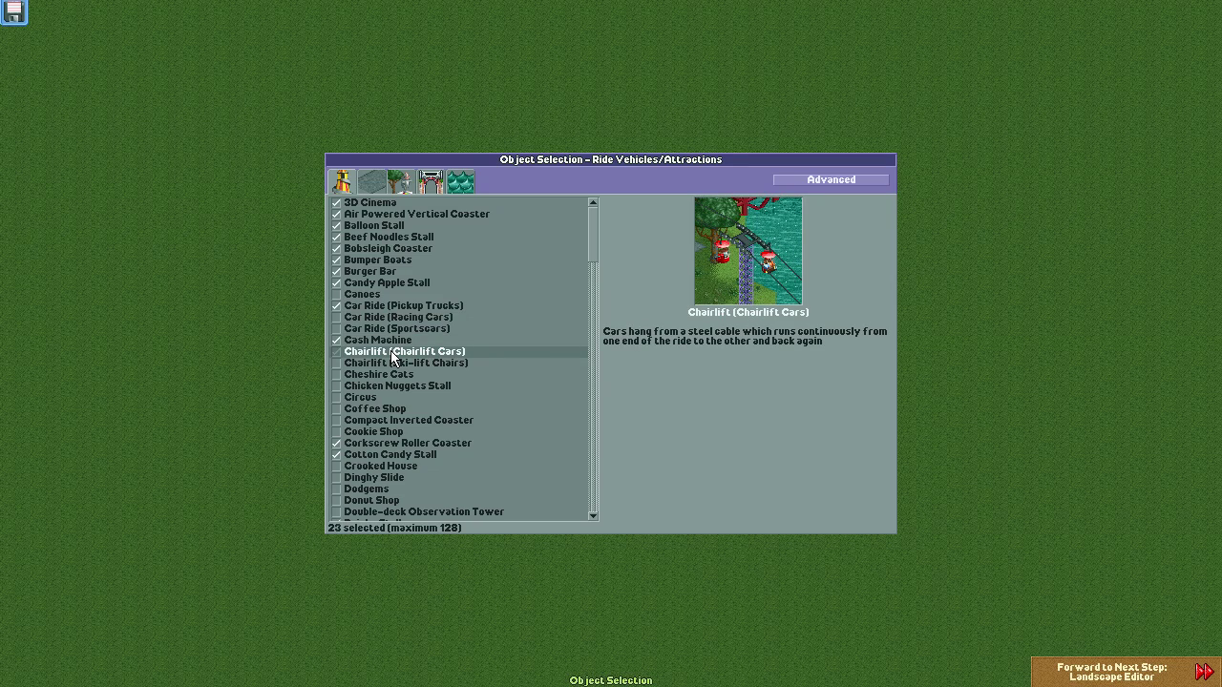
click(390, 350)
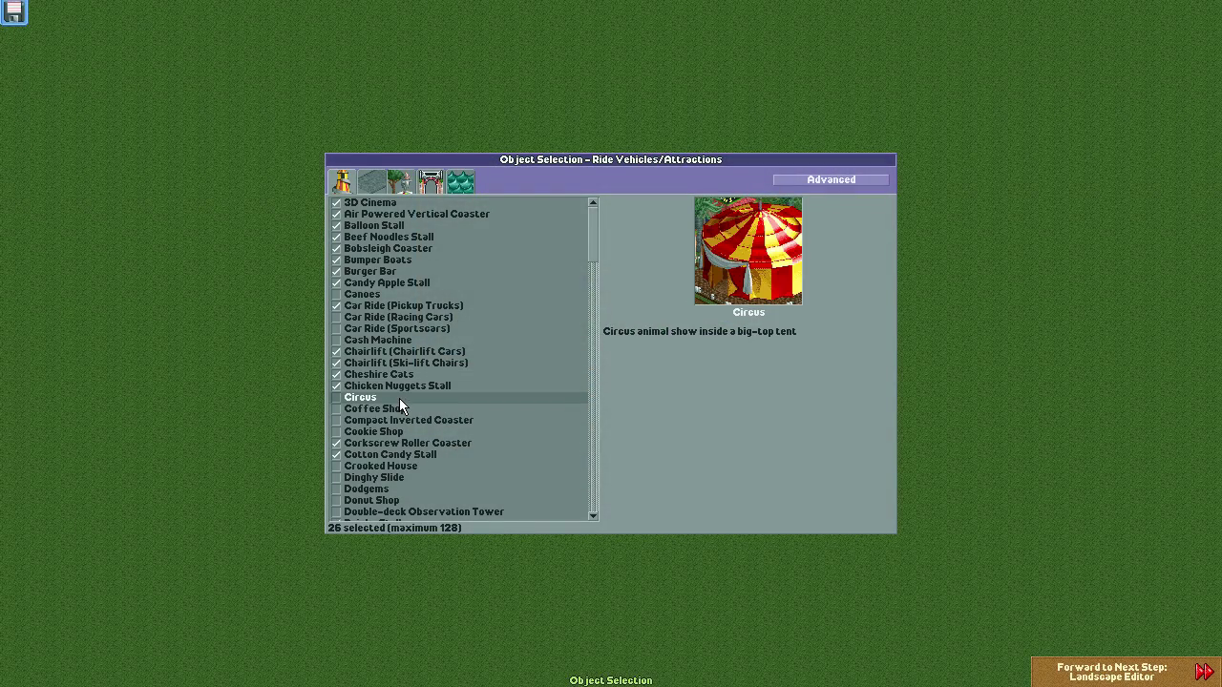
click(399, 398)
- Add the Green Tarmac Footpath and Road to the scenario's selected footpaths
click(365, 183)
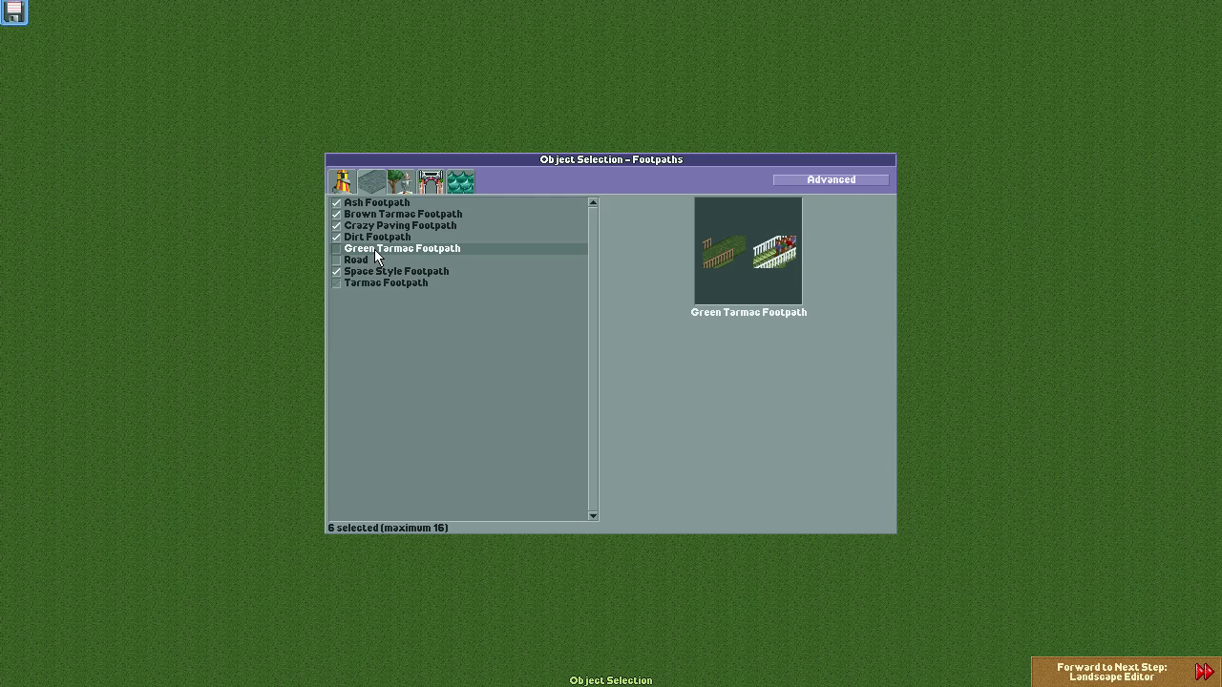
click(374, 249)
click(369, 258)
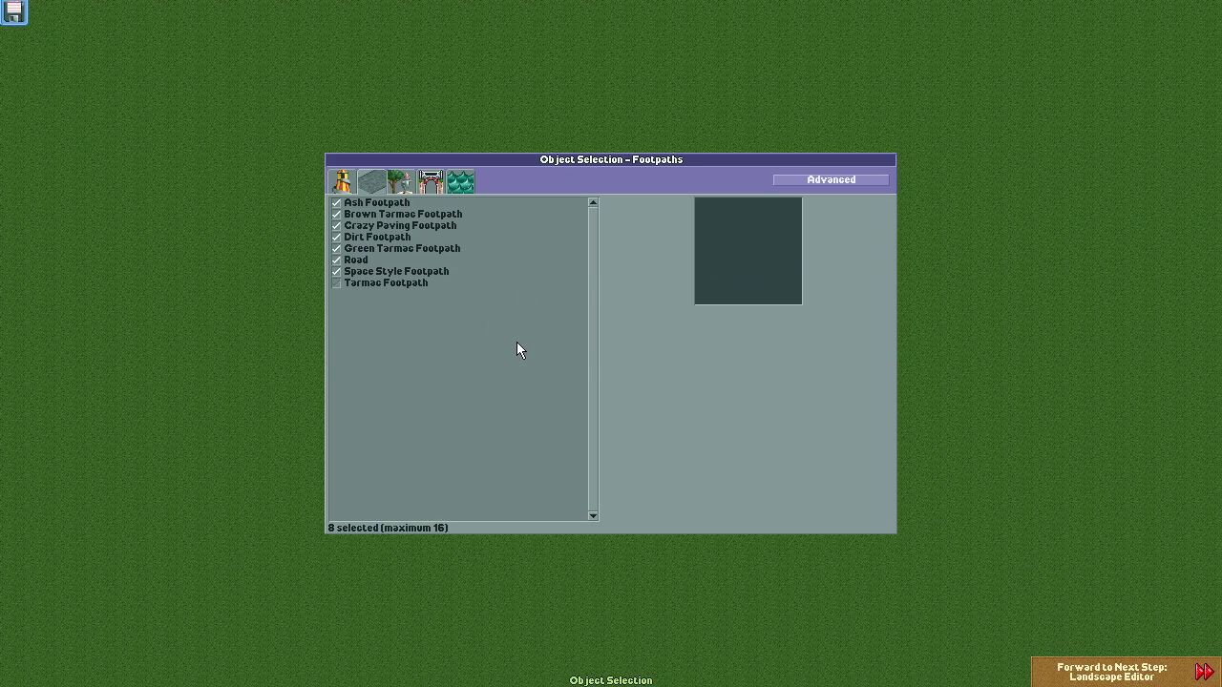
- Select the Creepy, Giant Candy, Giant Garden, Jungle, Mine, Pagoda, Pirates, Space, Spooky, and Snow and Ice themeing scenery groups
click(395, 182)
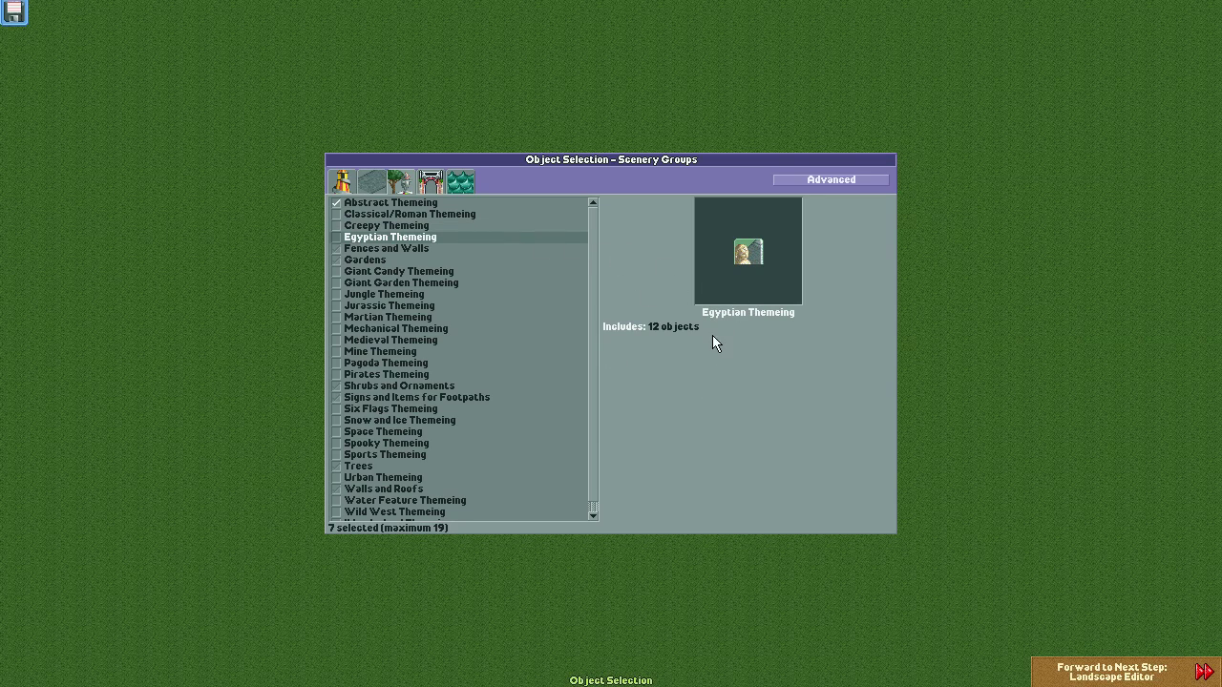
click(383, 271)
click(385, 283)
click(384, 294)
click(380, 351)
click(385, 363)
click(386, 374)
click(382, 431)
click(386, 443)
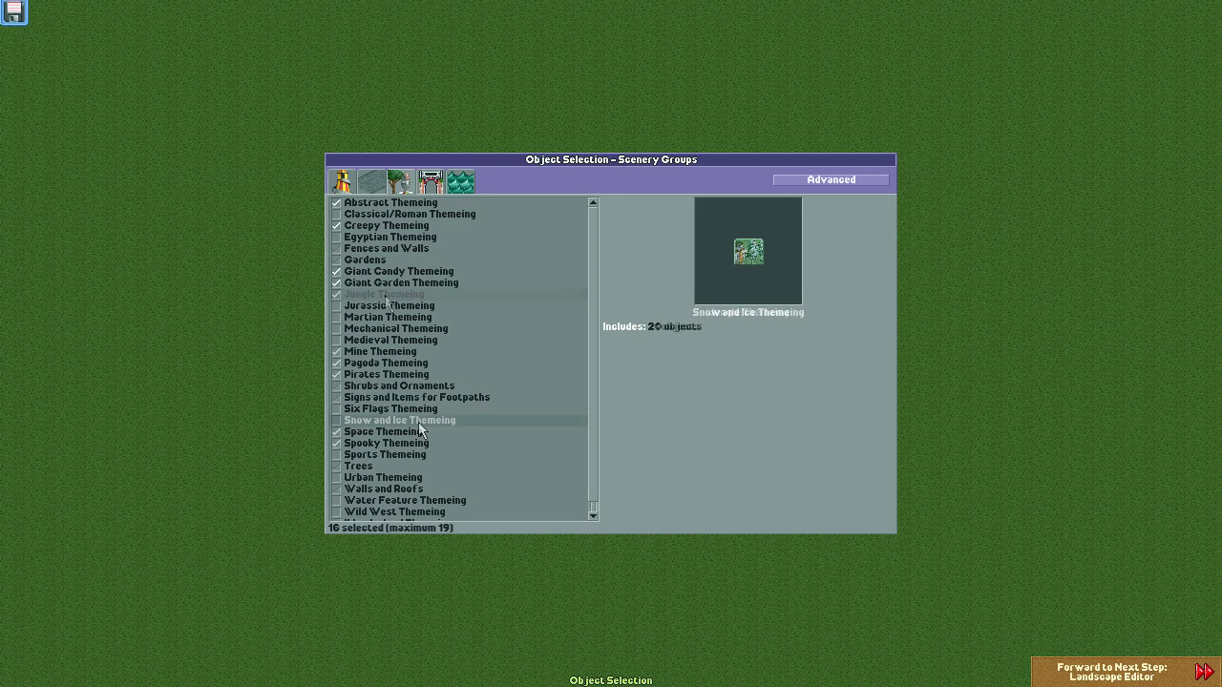
click(418, 422)
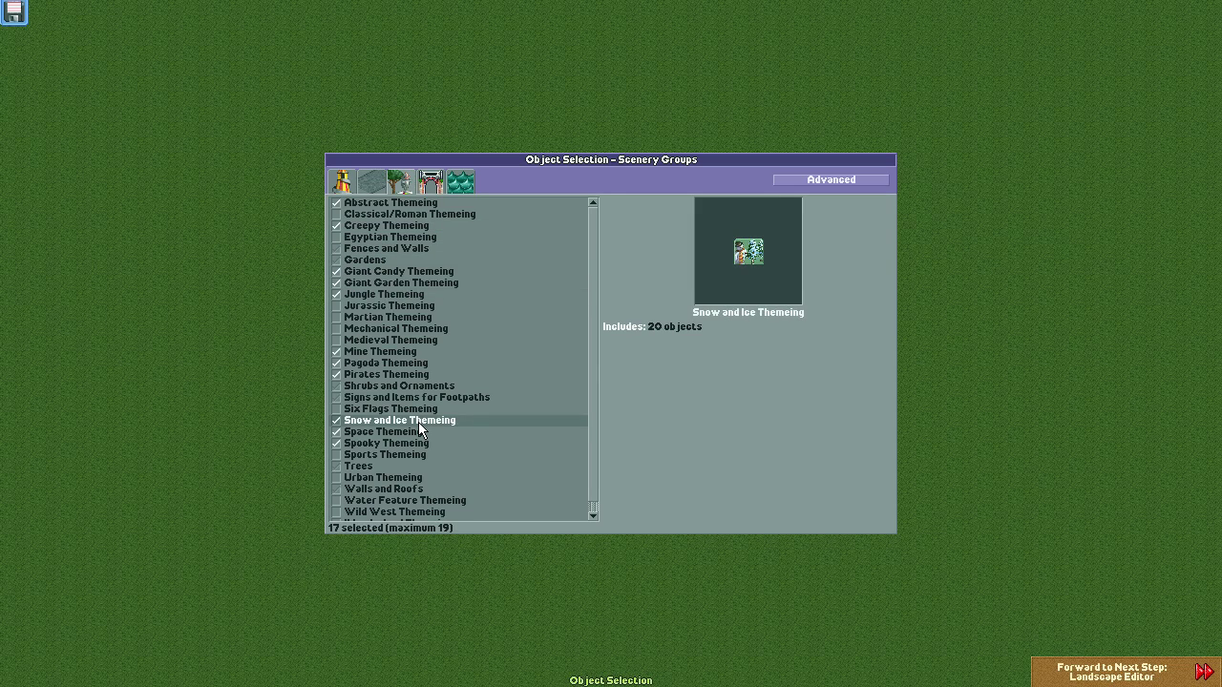
- Check the park entrance and water object selections, and advance to the Landscape Editor
click(432, 181)
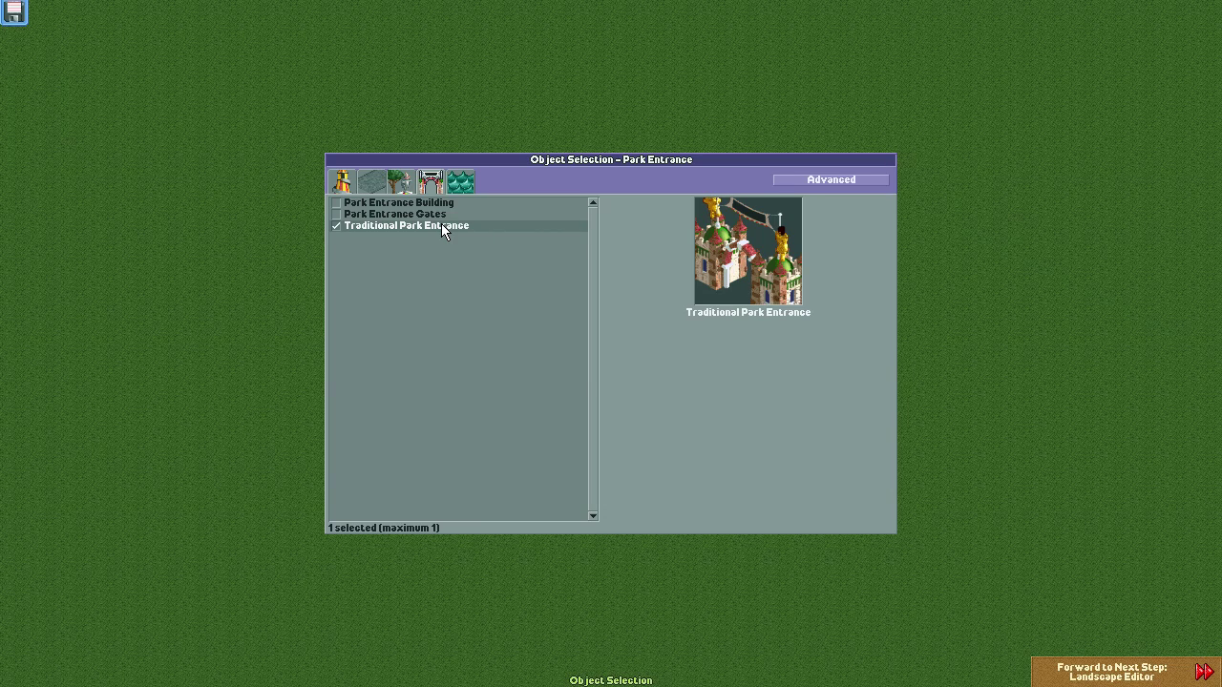
click(459, 181)
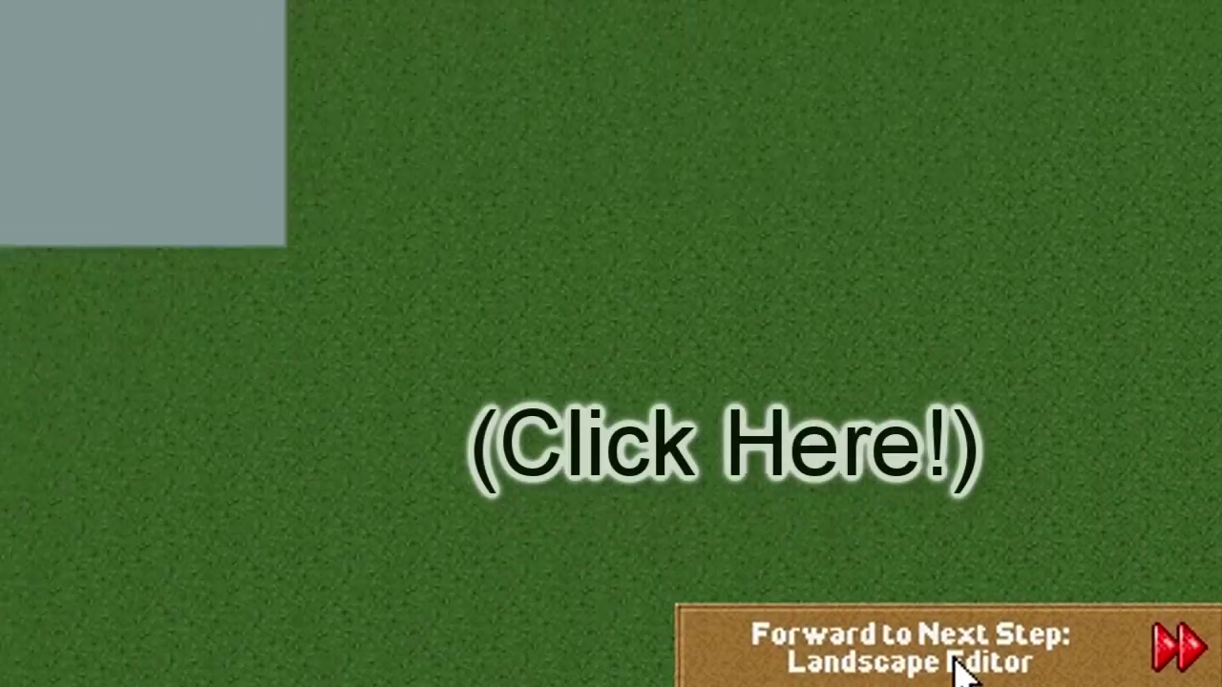
click(957, 665)
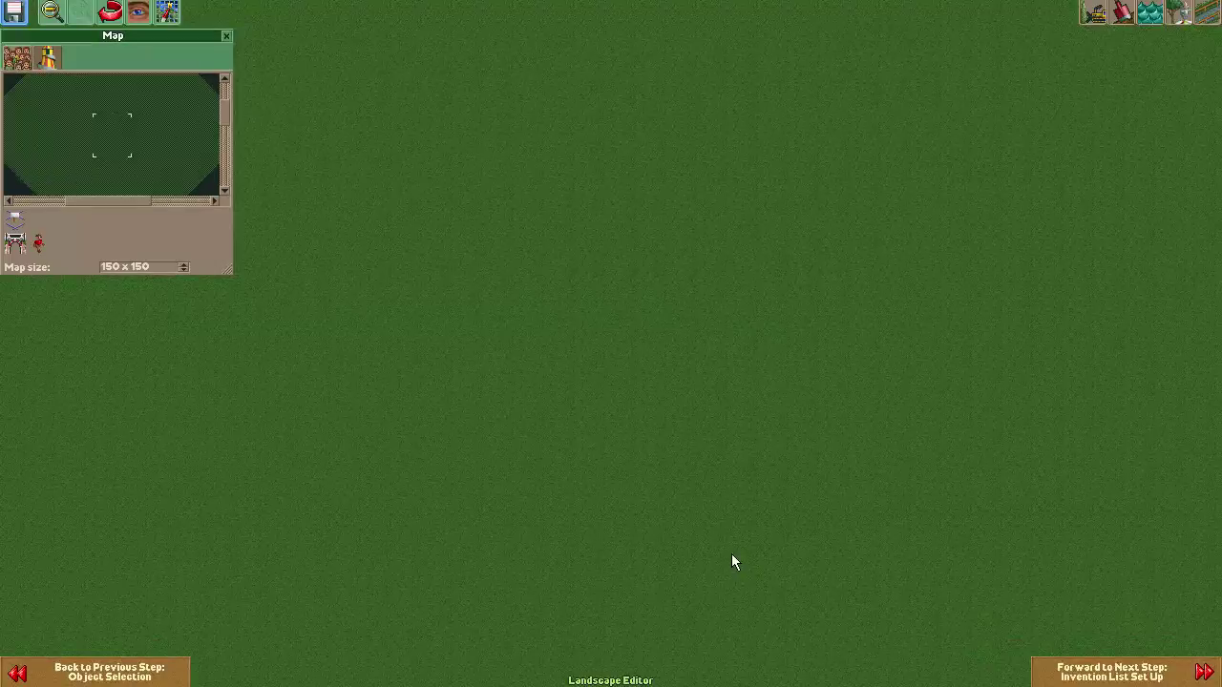
- Enlarge the land rights brush and mark the land across the whole map as Land Owned
scroll(731, 556, down, 3)
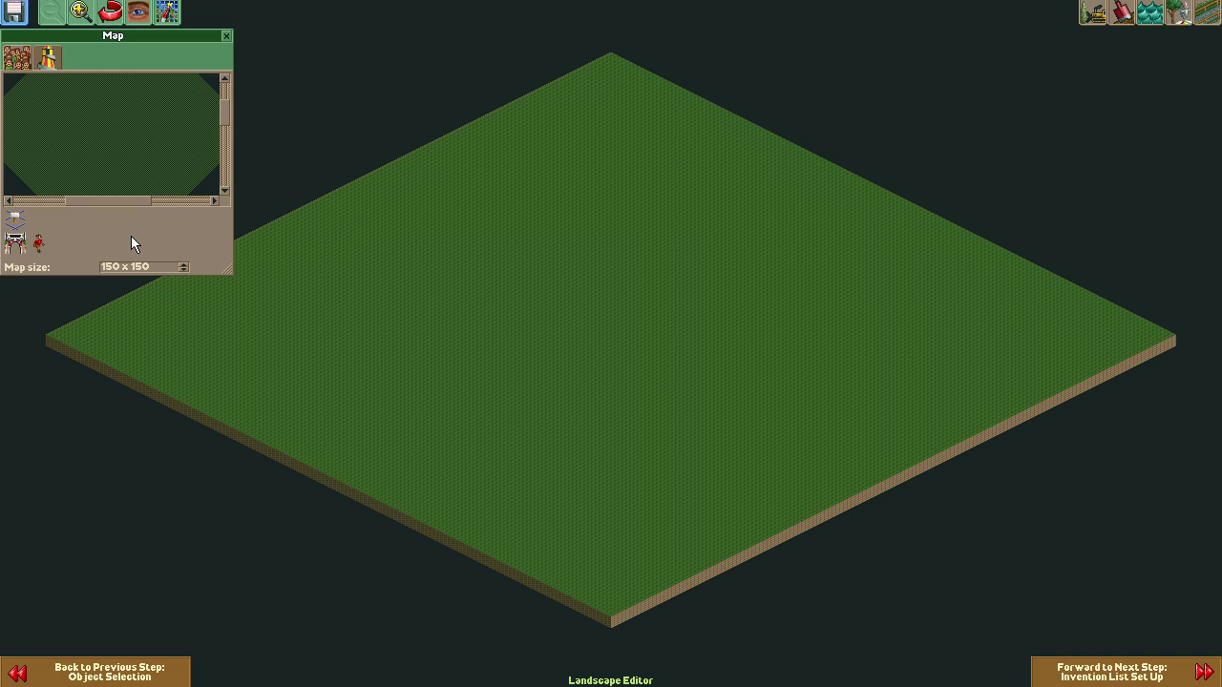
click(17, 223)
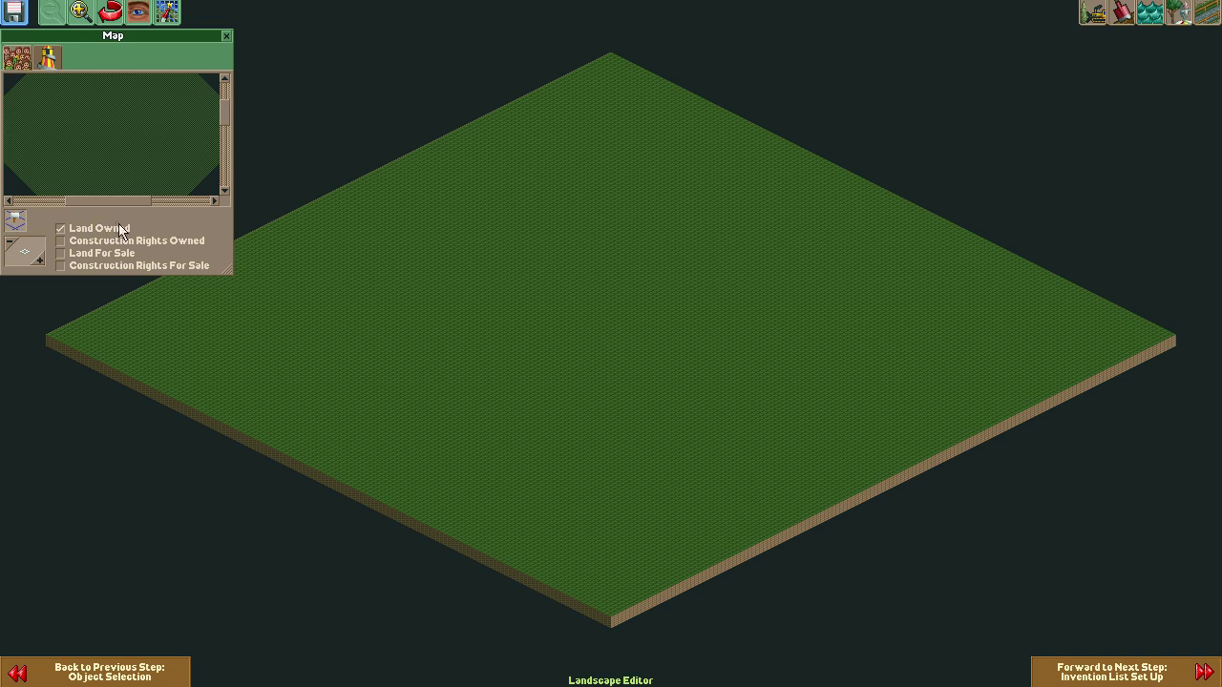
click(39, 262)
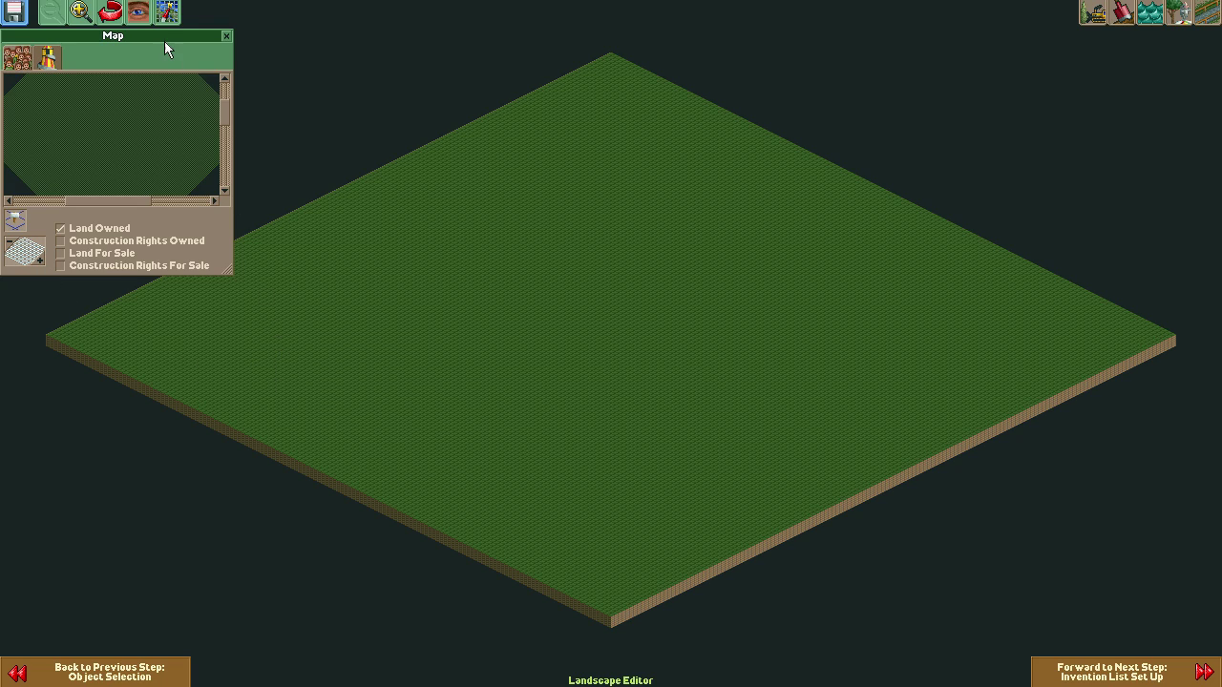
drag(165, 36, 196, 571)
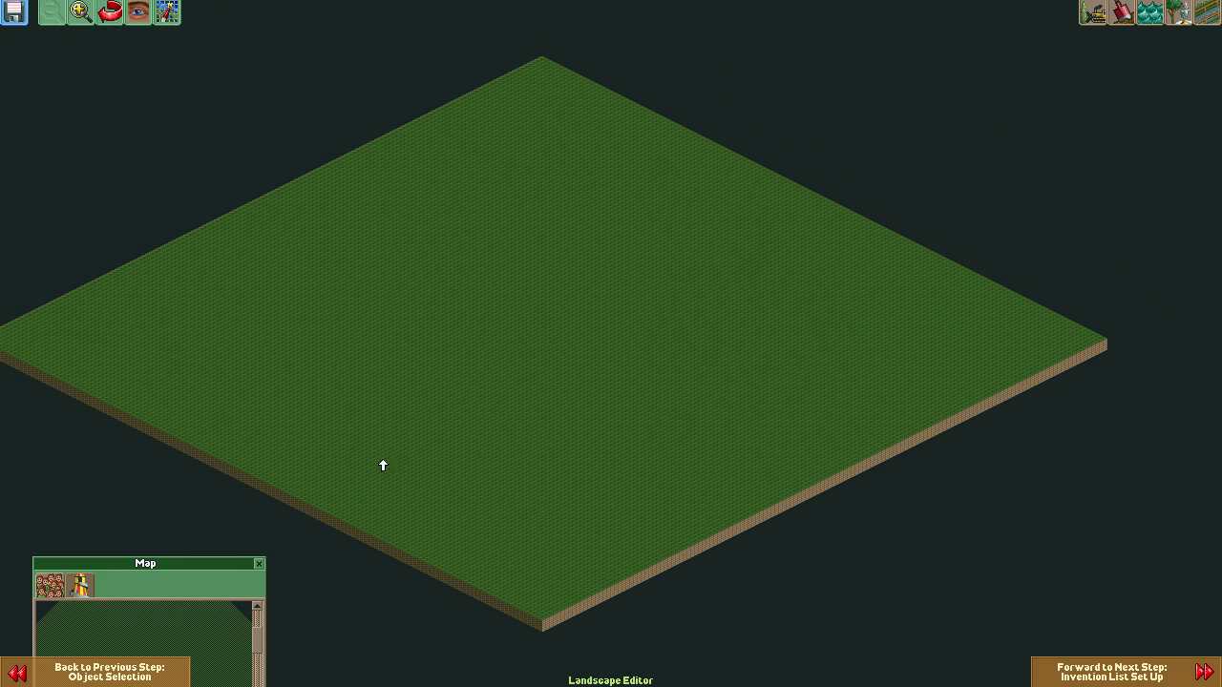
mouse_move(541, 617)
mouse_down()
mouse_move(1084, 337)
mouse_move(1031, 349)
mouse_move(836, 455)
mouse_move(496, 567)
mouse_move(484, 563)
mouse_move(601, 442)
mouse_move(810, 273)
mouse_move(424, 403)
mouse_move(559, 196)
mouse_move(409, 213)
mouse_move(91, 330)
mouse_move(504, 128)
mouse_move(213, 349)
mouse_move(449, 221)
mouse_move(723, 128)
mouse_move(486, 245)
mouse_move(354, 404)
mouse_move(784, 145)
mouse_move(897, 216)
mouse_move(584, 338)
mouse_move(492, 486)
mouse_move(759, 435)
mouse_move(641, 479)
mouse_move(1063, 281)
mouse_move(859, 398)
mouse_move(658, 90)
mouse_up()
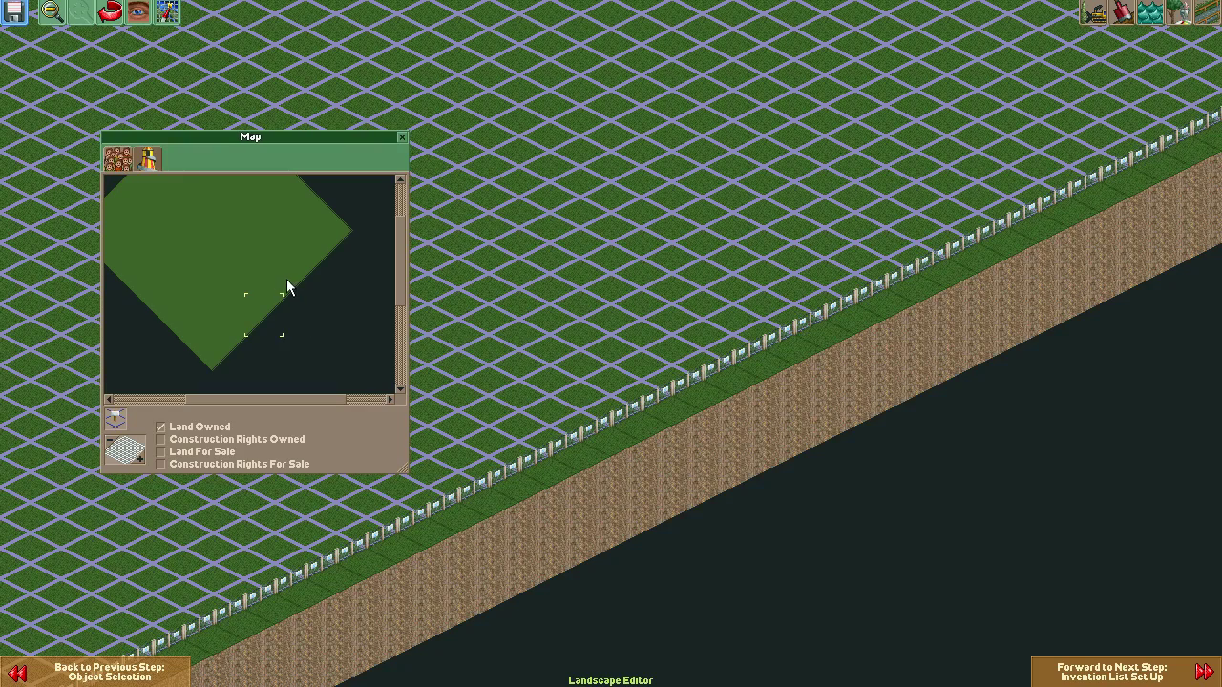
click(286, 280)
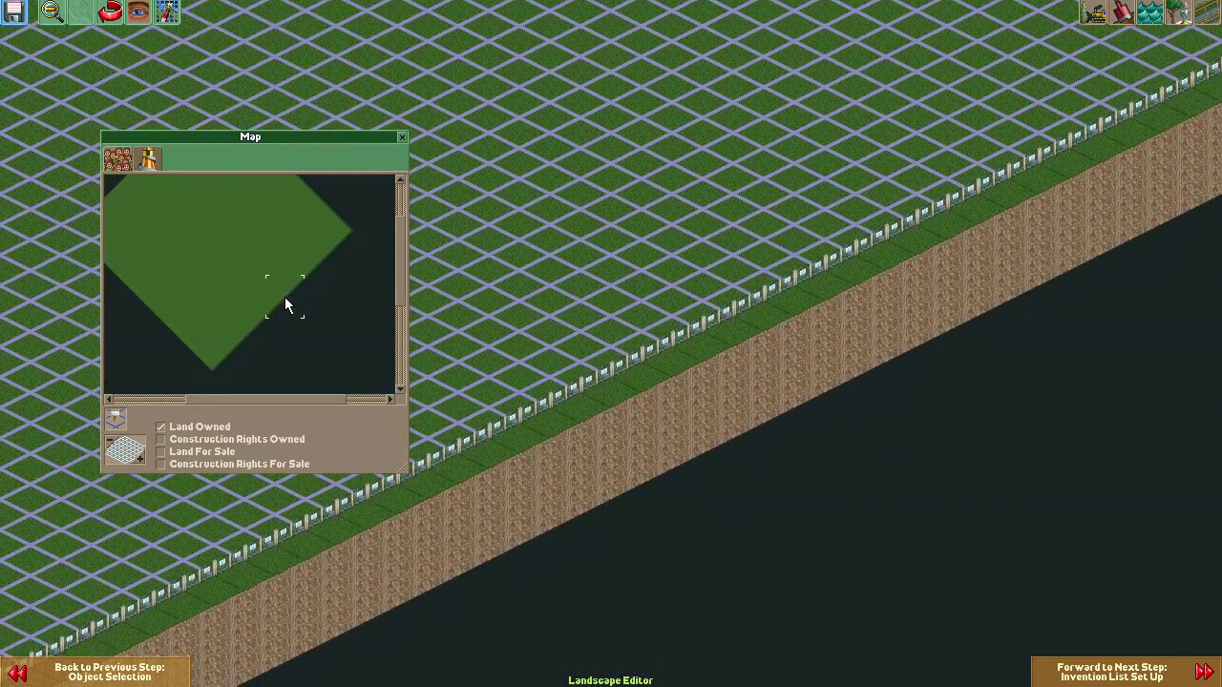
click(123, 421)
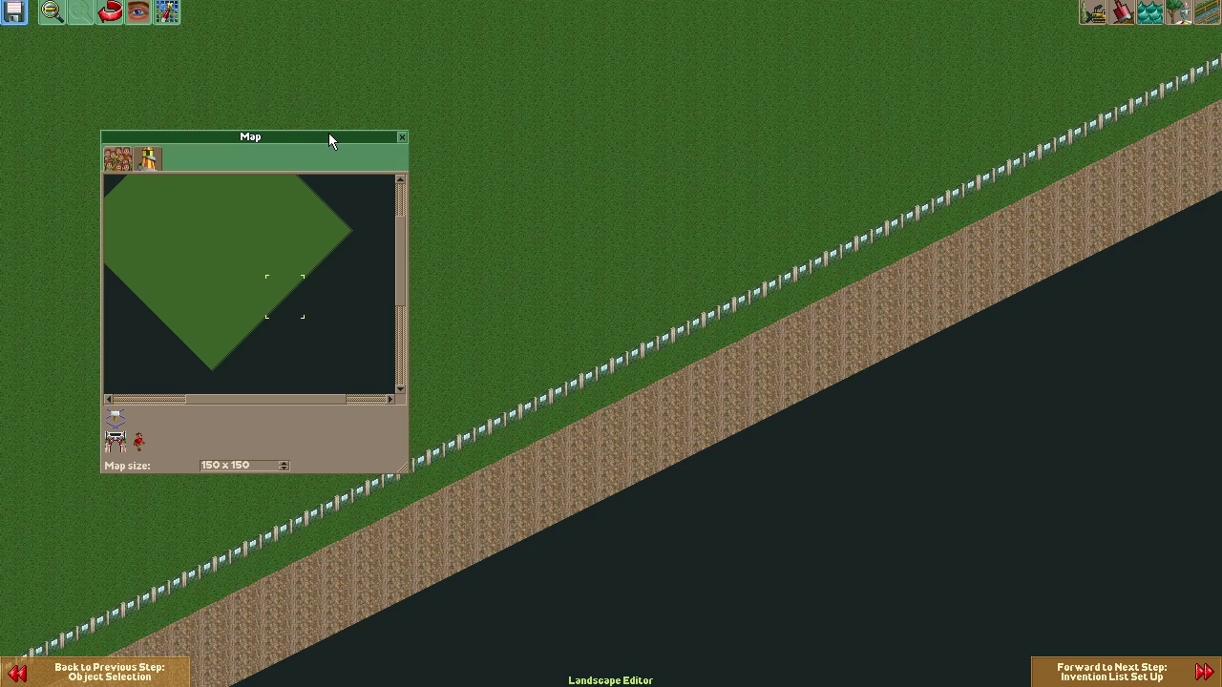
- Lay two short footpaths running inward from the map's edge across the boundary fence
drag(328, 135, 271, 80)
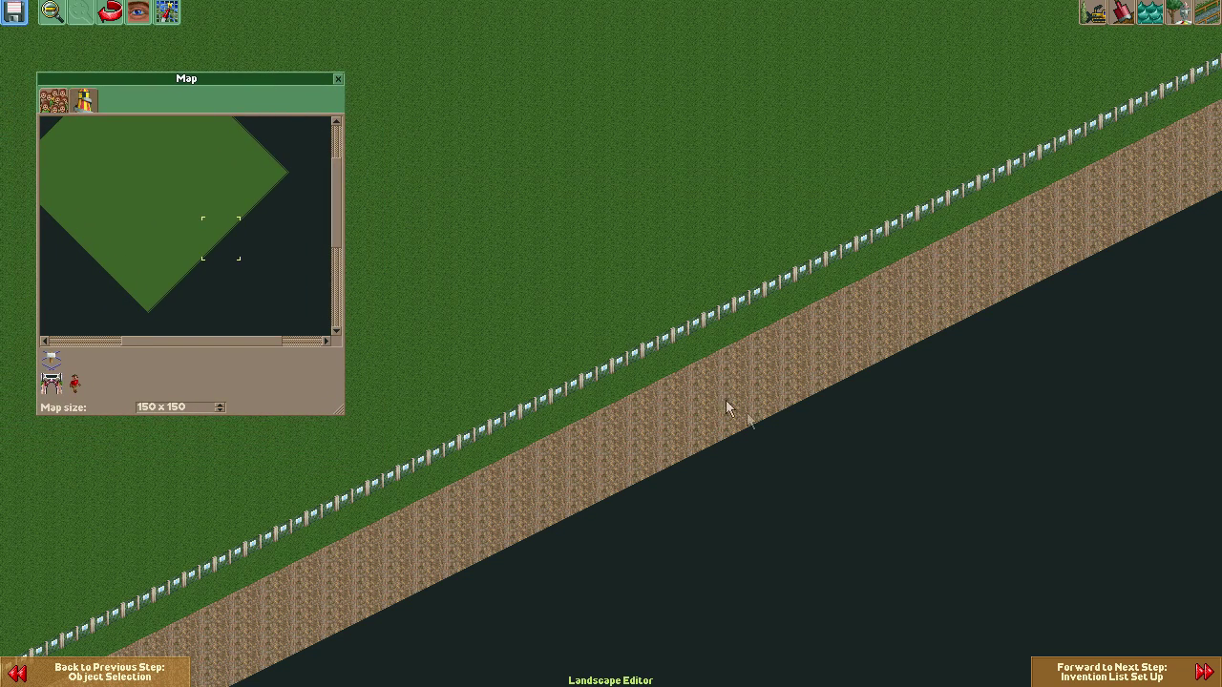
drag(744, 430, 562, 453)
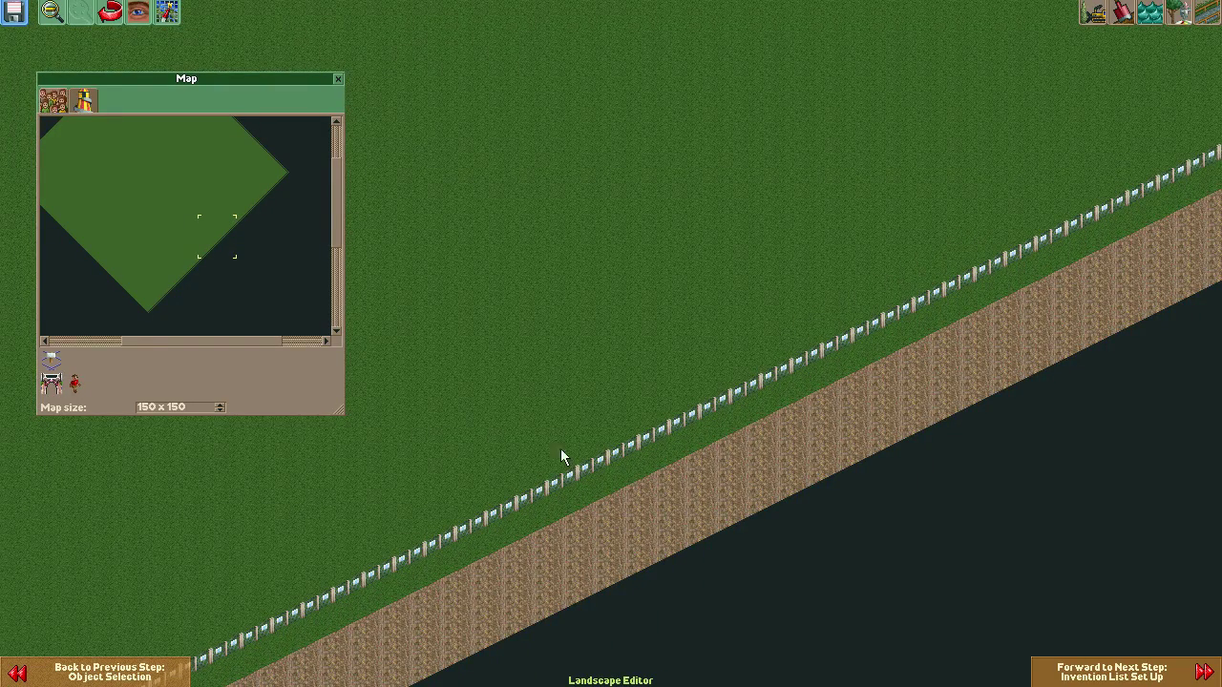
click(1207, 19)
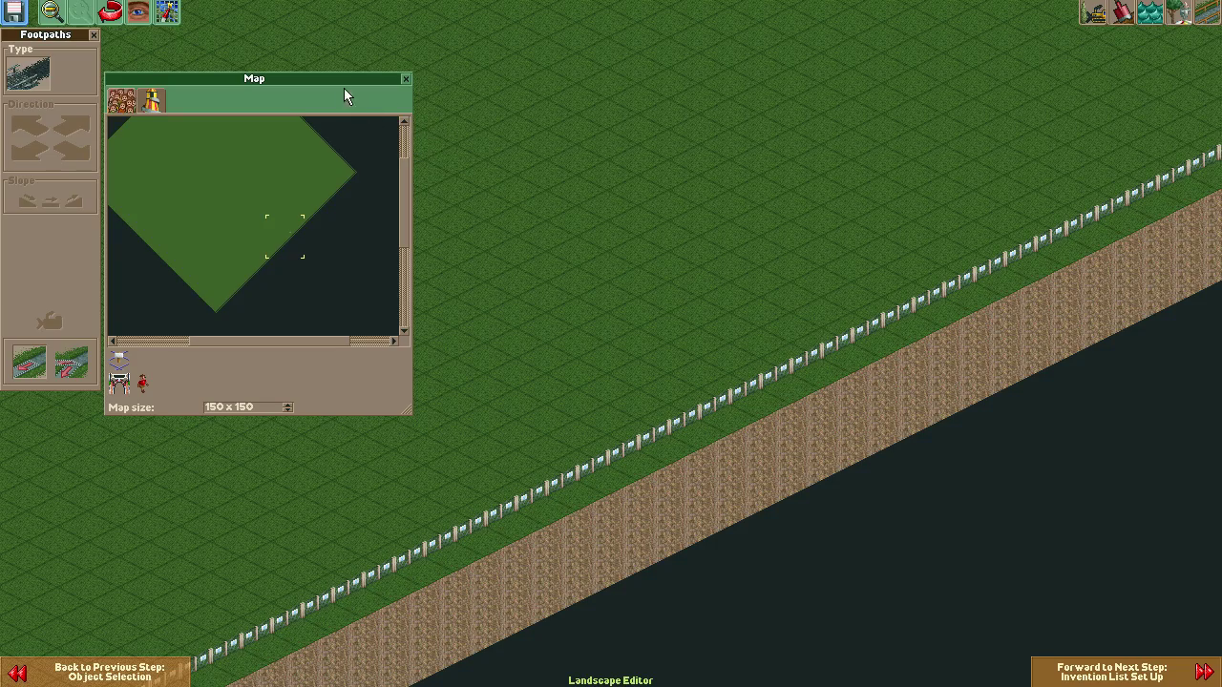
drag(337, 78, 1220, 89)
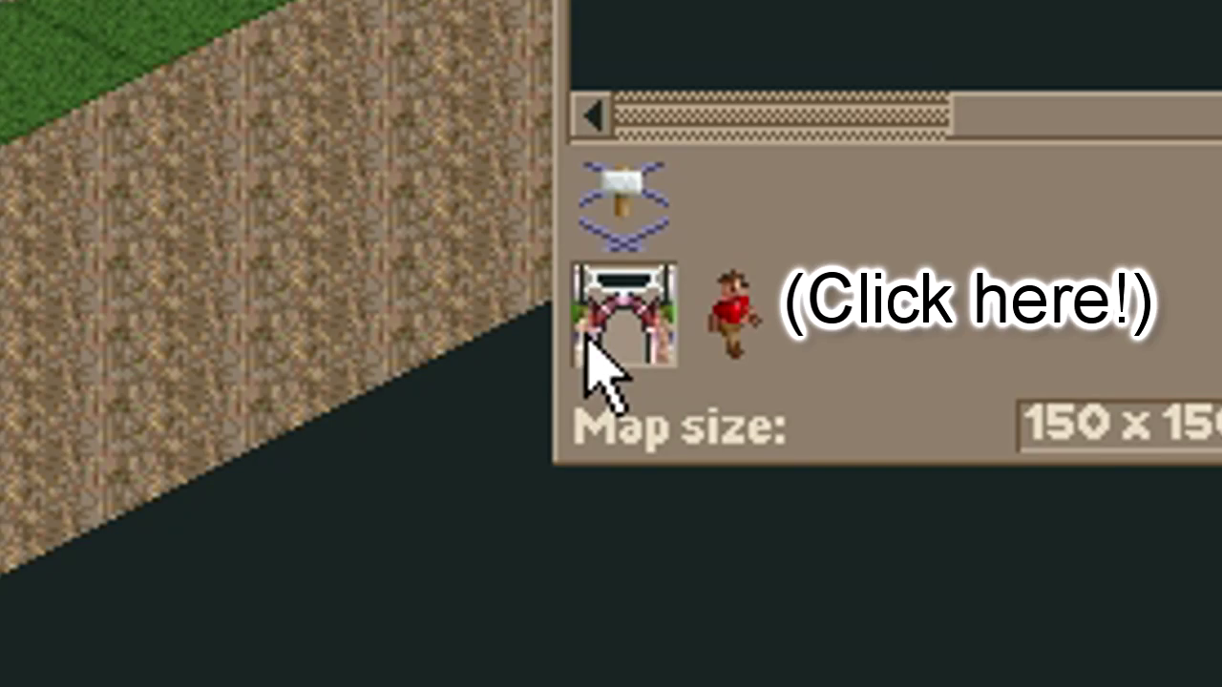
- Place two park entrances side by side, one at the inner end of each short footpath
click(589, 340)
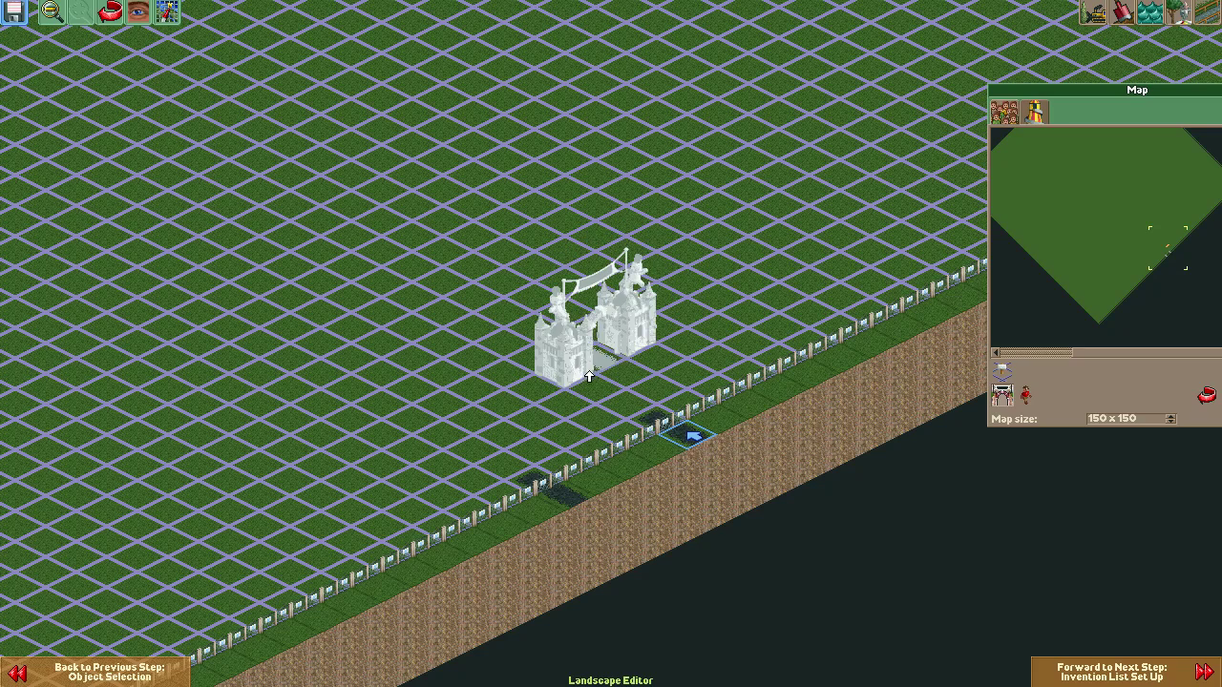
click(618, 403)
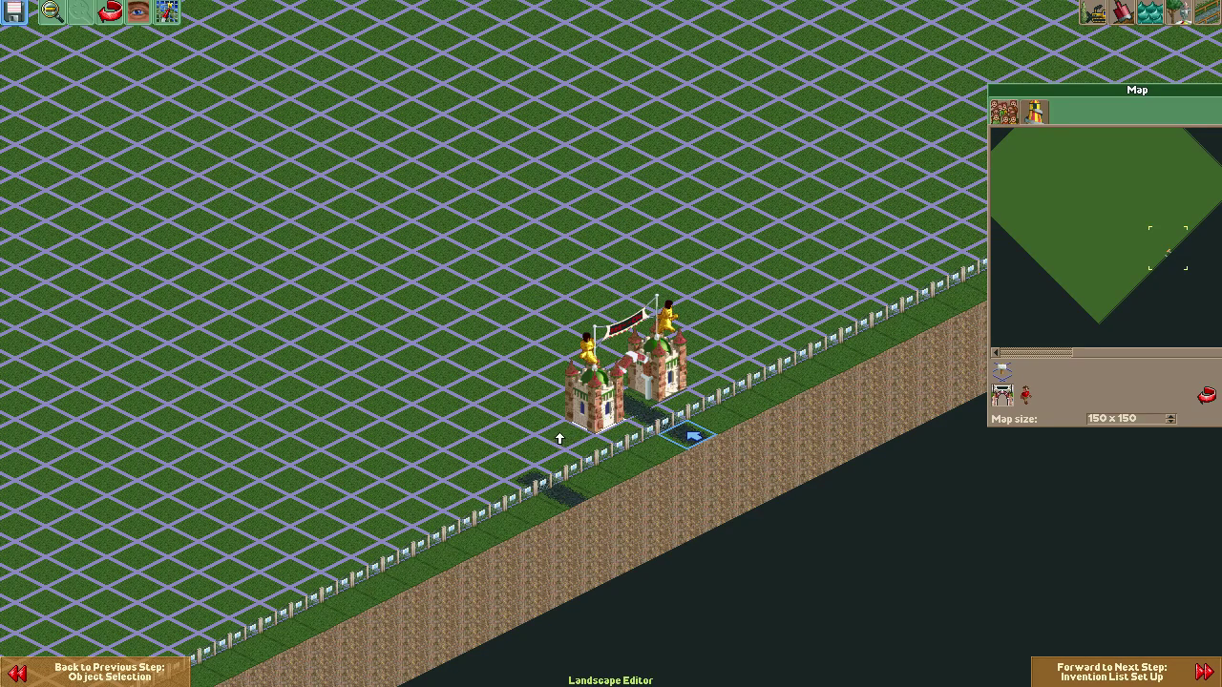
click(495, 462)
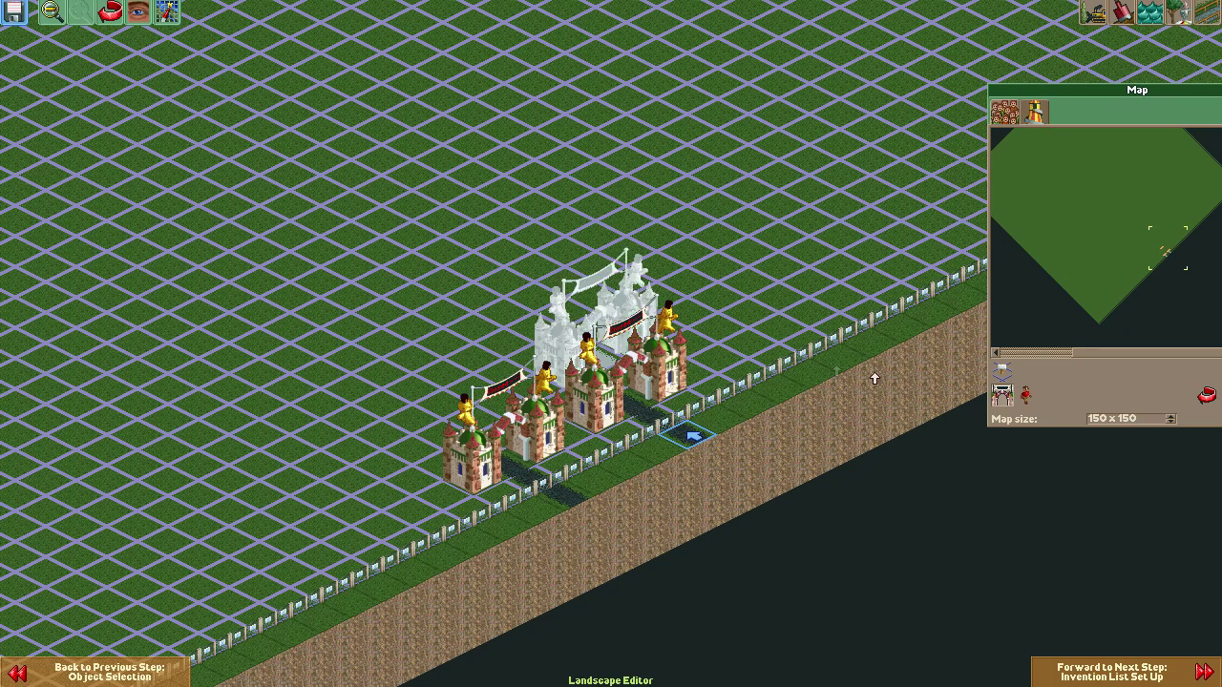
- Set a guest starting position facing the park on the outer footpath tile of the second entrance
click(1026, 397)
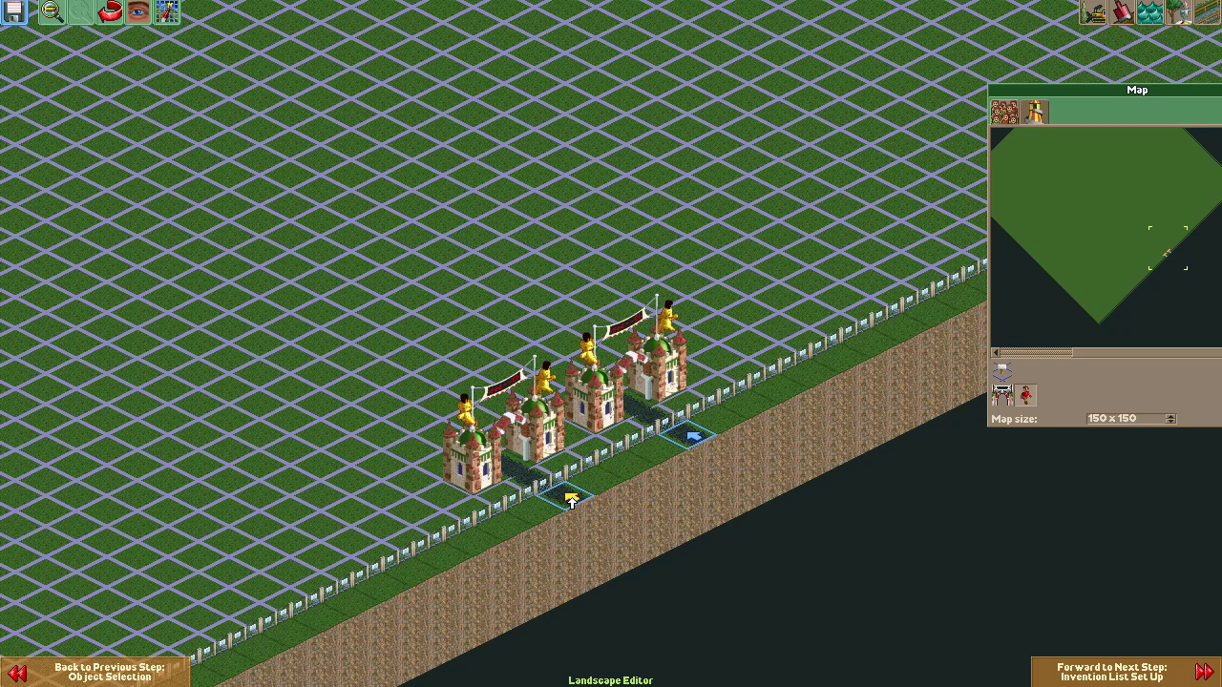
click(994, 355)
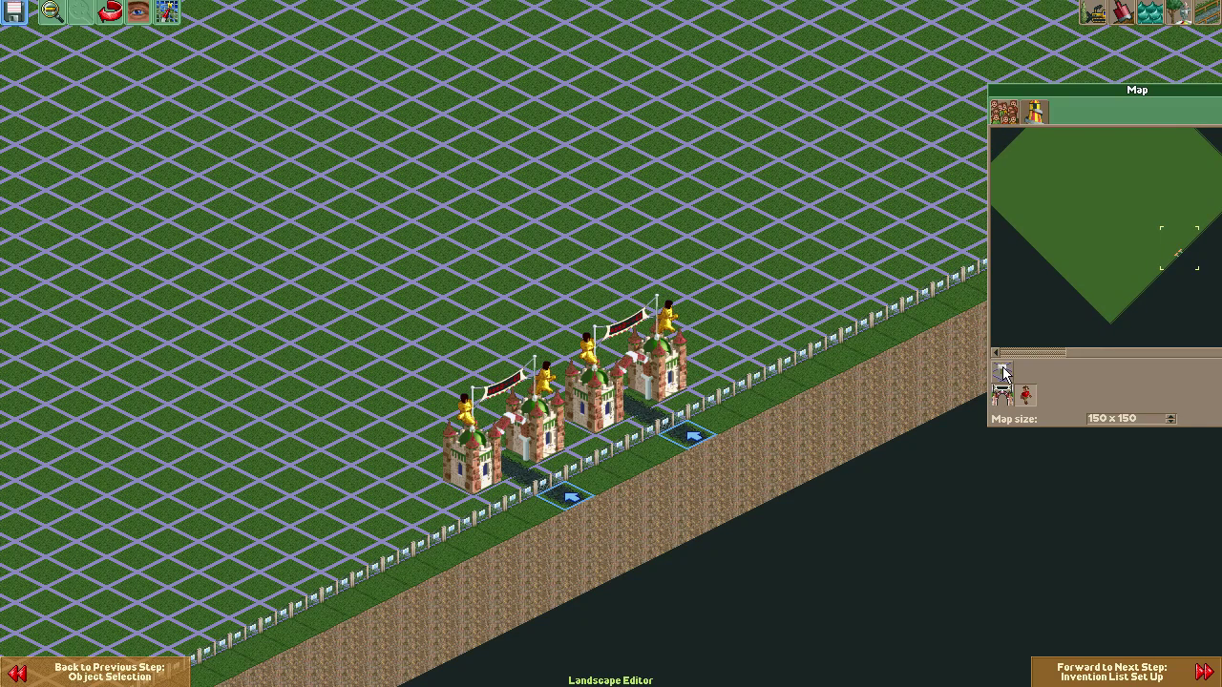
- Turn off Land Owned and remove ownership from the tiles between the park entrances and the map edge
click(1003, 373)
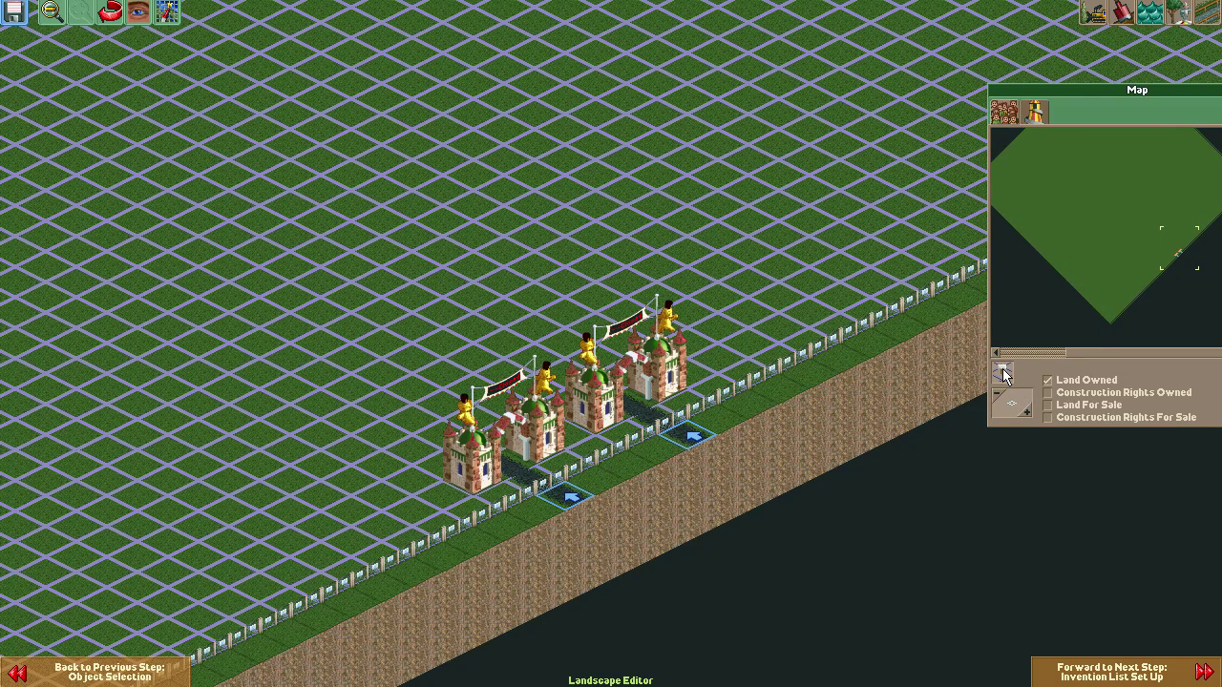
click(1054, 382)
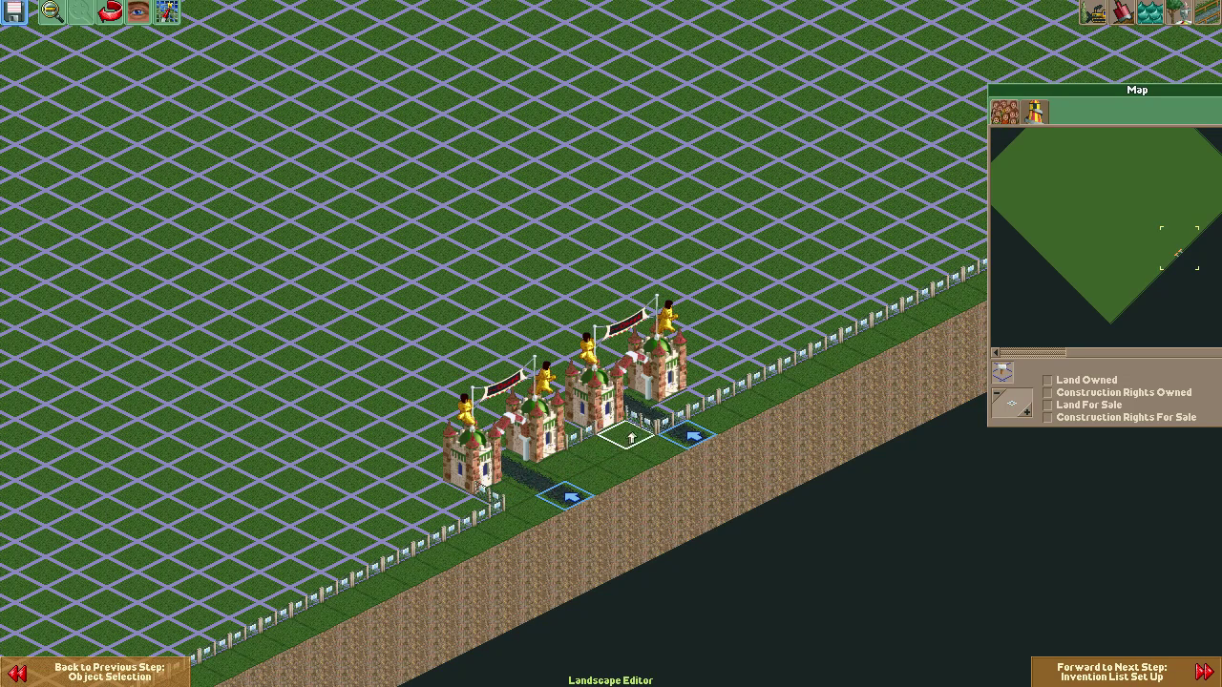
scroll(671, 413, down, 1)
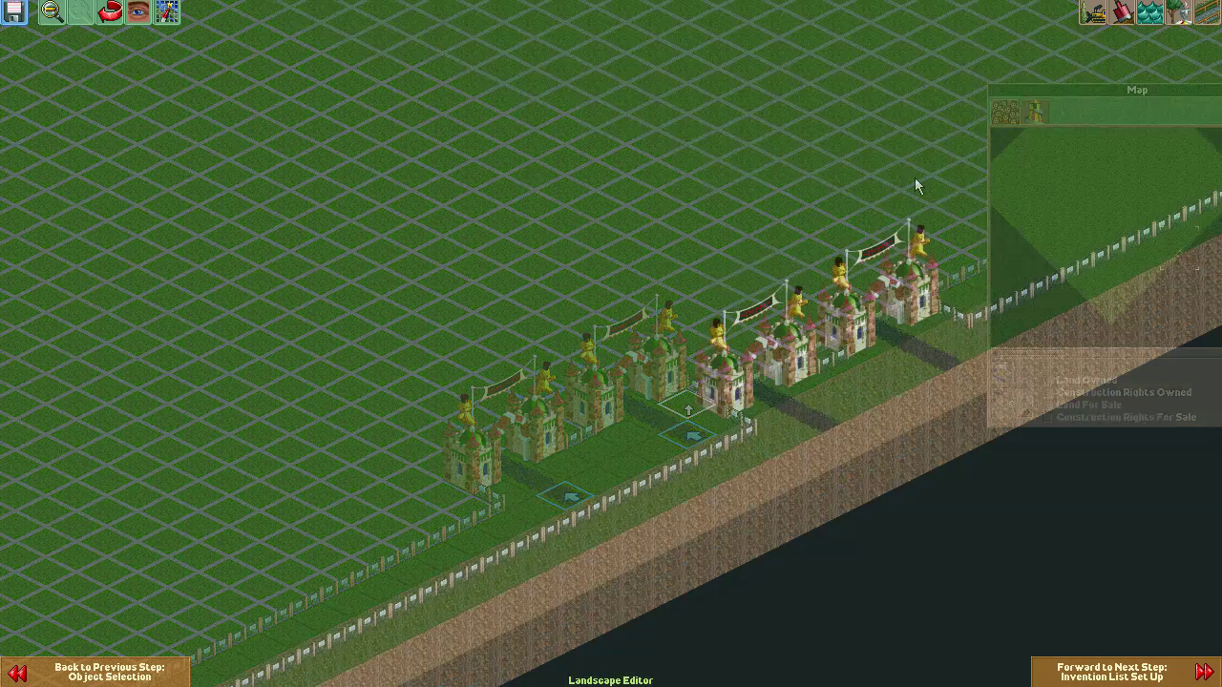
- Place benches on the outer tile of both entrance footpaths
click(1176, 17)
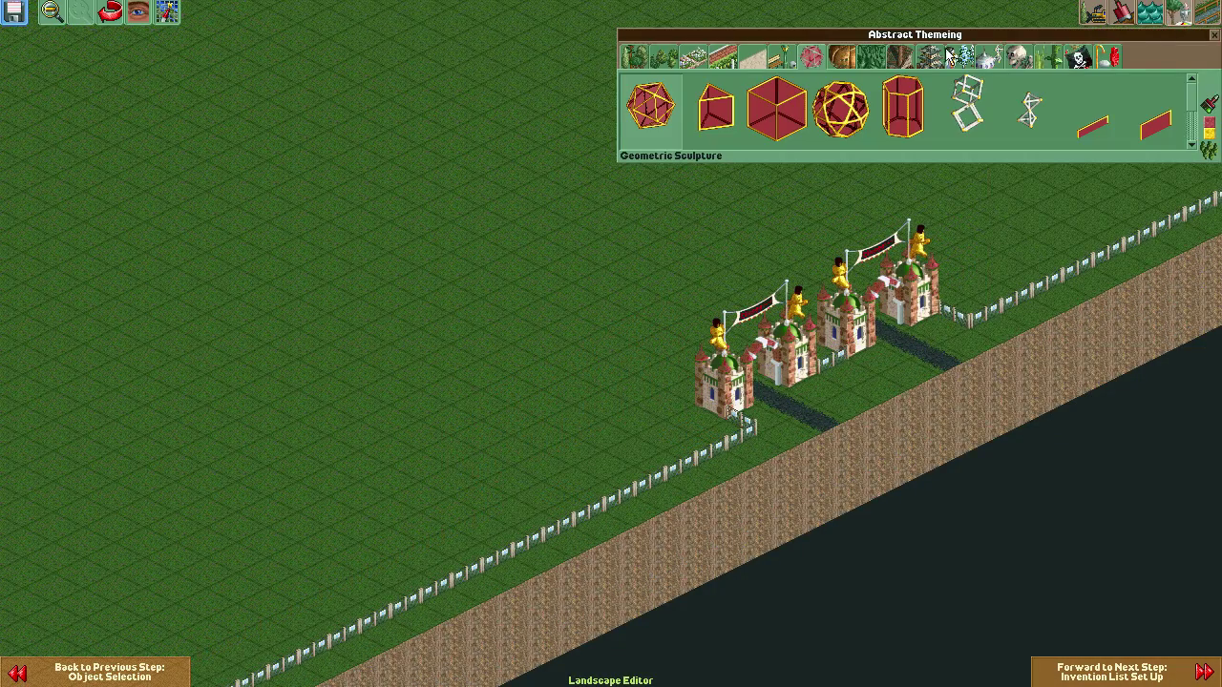
click(780, 60)
click(840, 113)
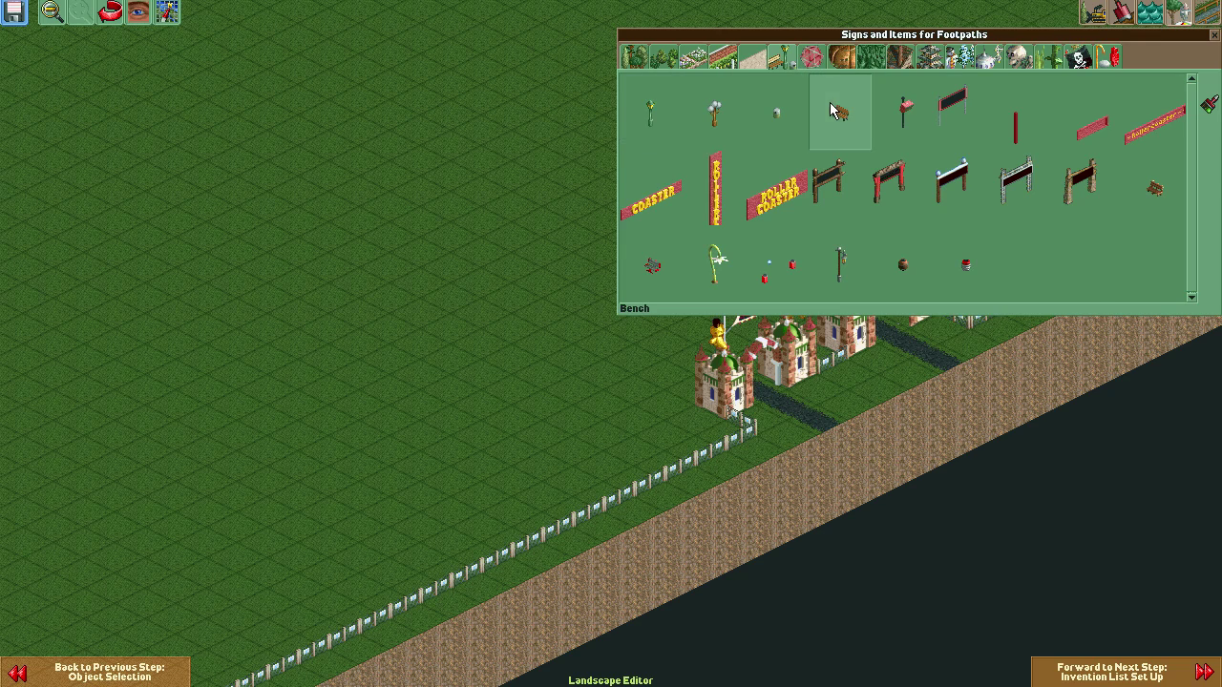
click(809, 420)
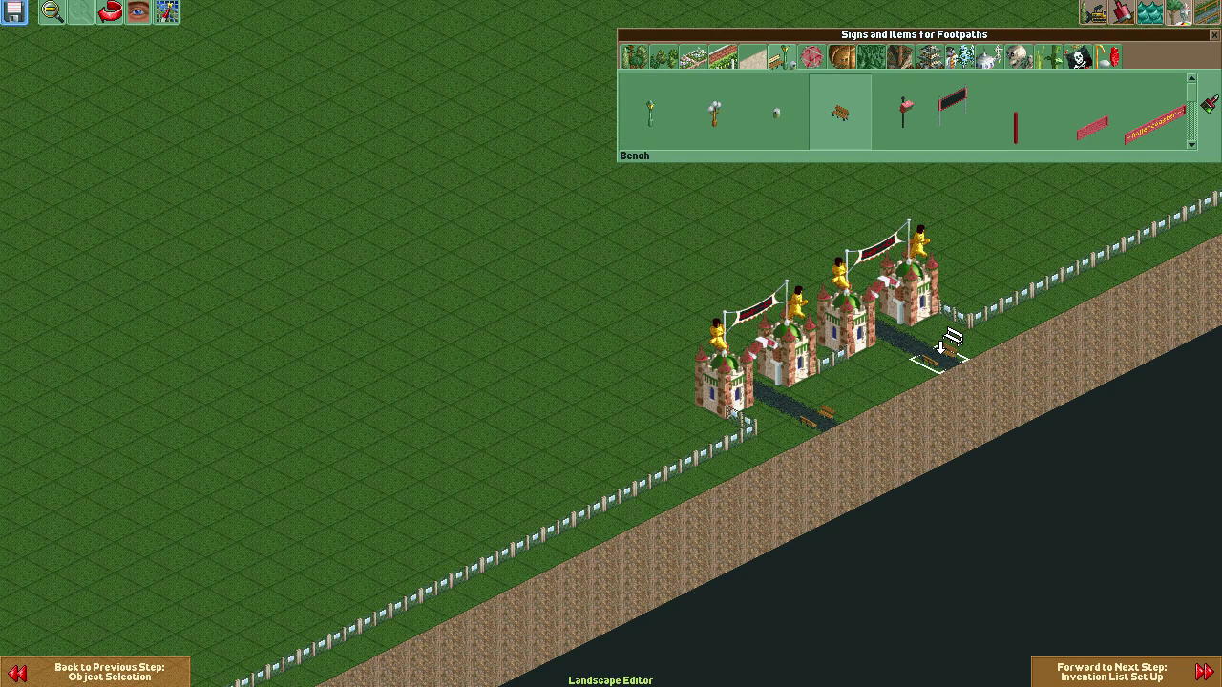
click(939, 351)
- Plant Incense Cedar Trees between the two entrance footpaths and on the outer strip beside the entrances
mouse_move(1044, 48)
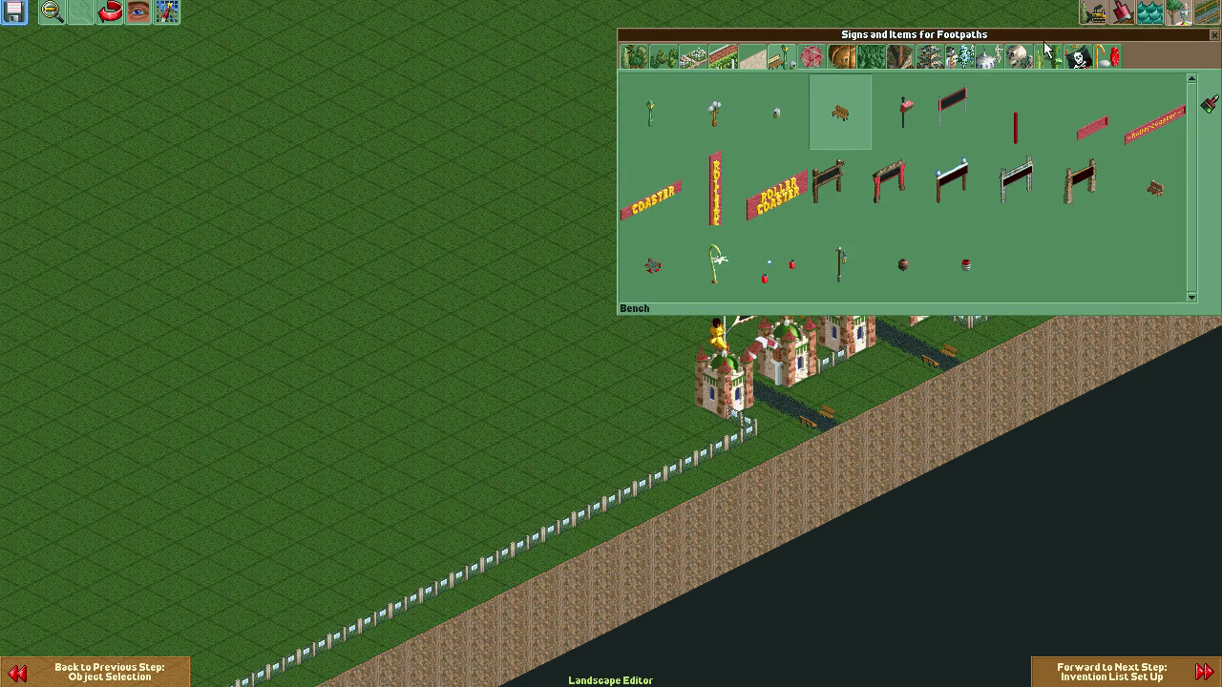
click(662, 56)
click(650, 110)
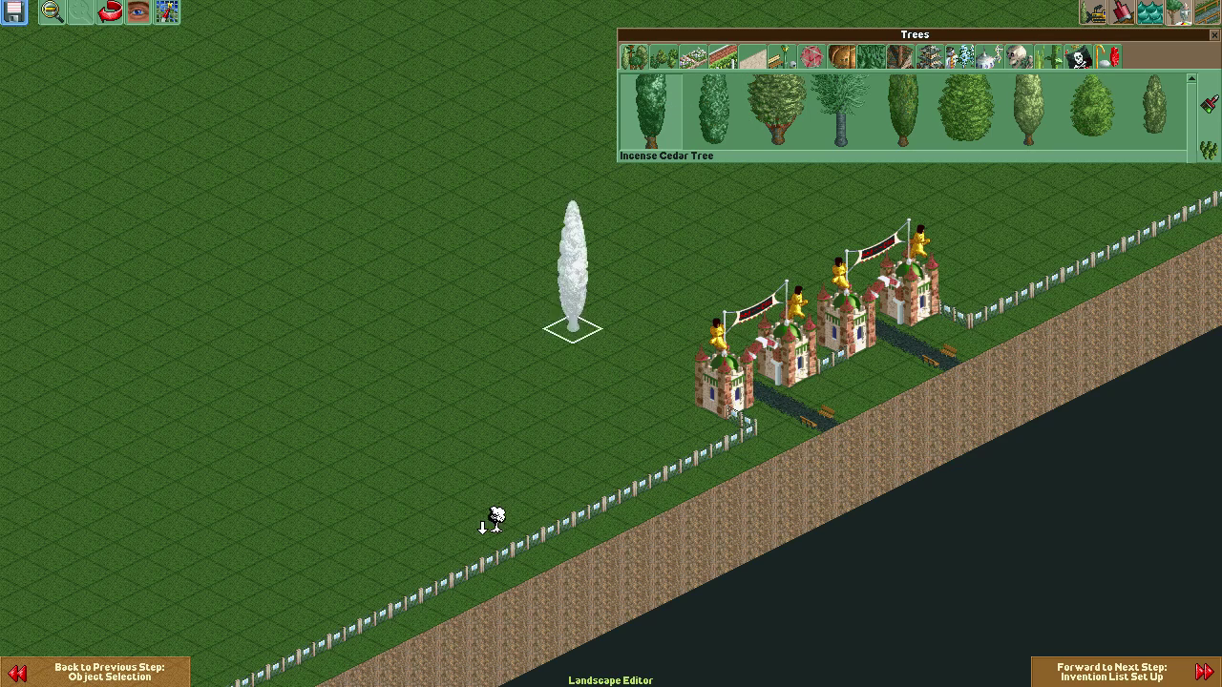
click(819, 374)
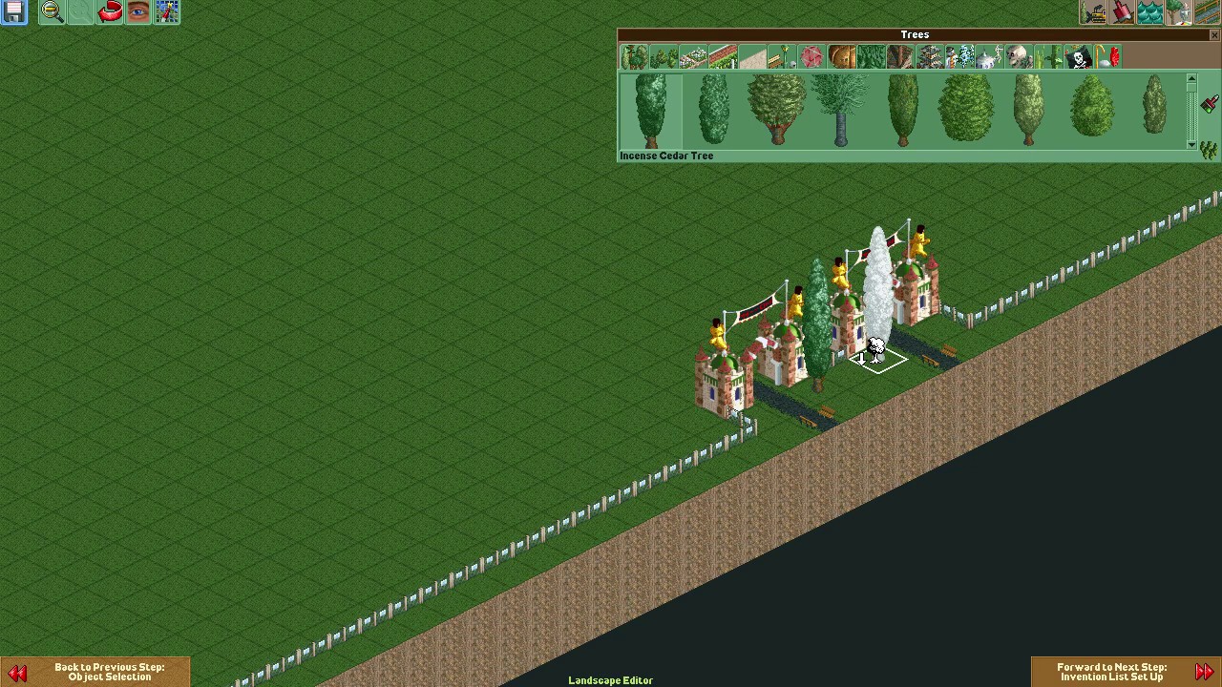
click(876, 351)
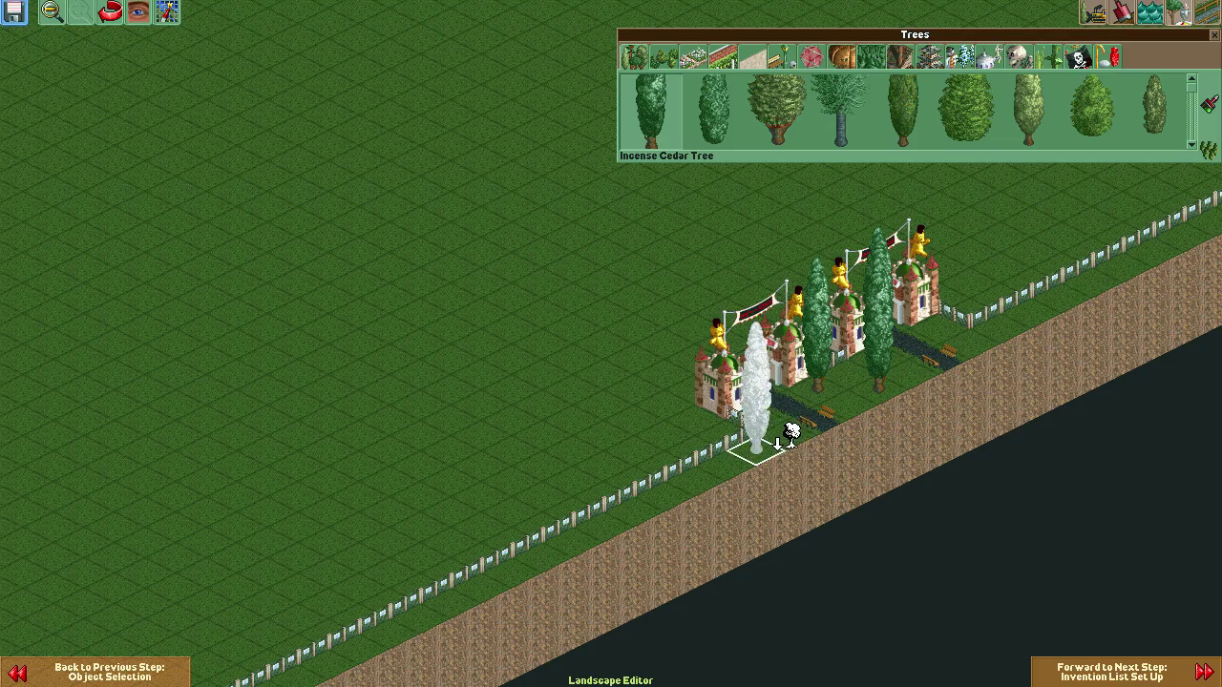
click(999, 323)
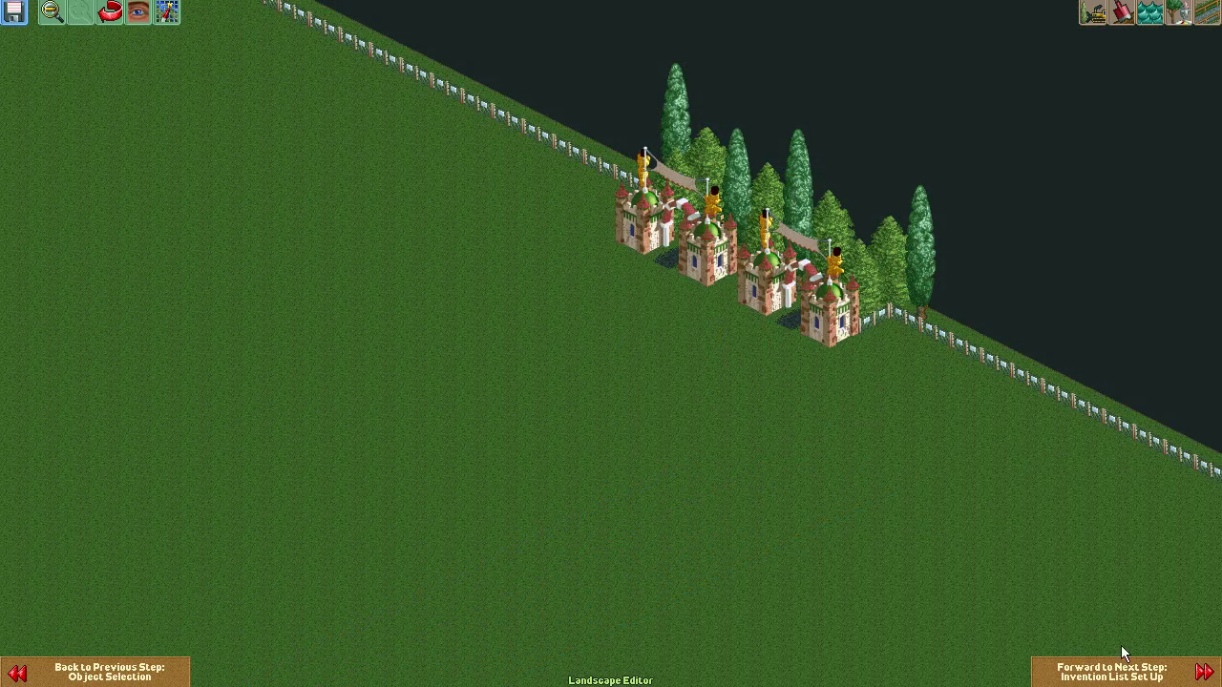
- Advance to Invention List Set Up and move every item to invent during the game into the pre-invented list
click(1133, 670)
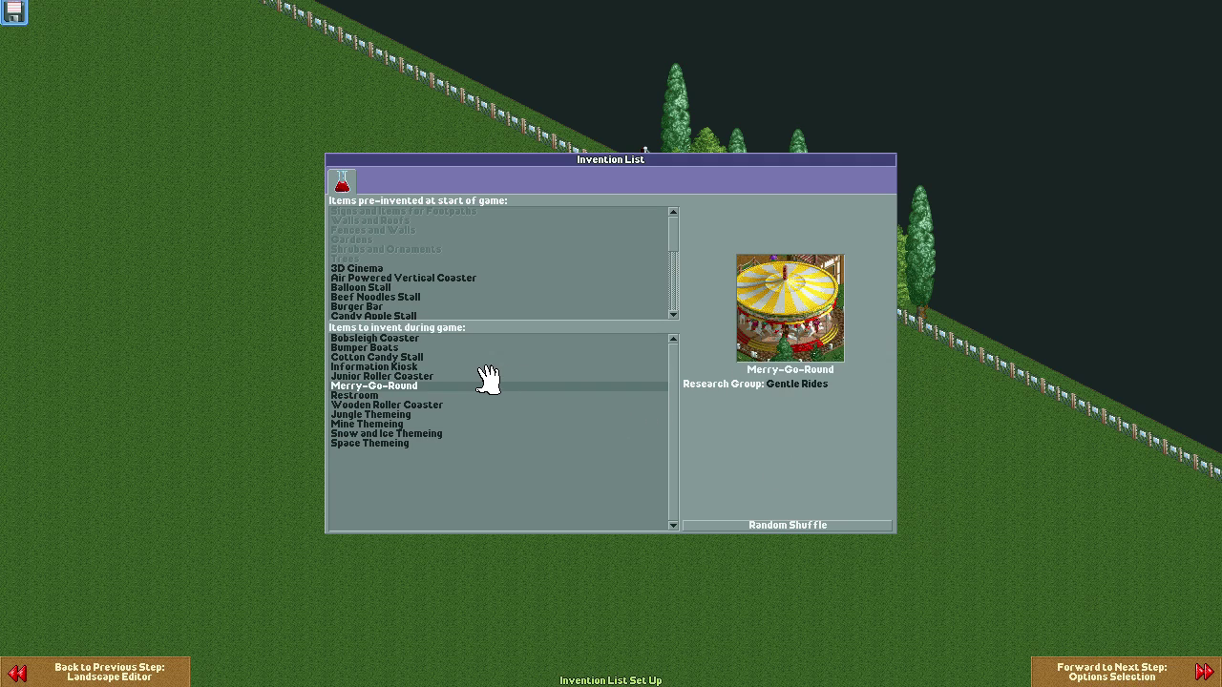
drag(491, 376, 469, 302)
drag(401, 386, 459, 298)
drag(374, 367, 456, 281)
drag(355, 367, 463, 292)
drag(373, 376, 449, 286)
drag(420, 366, 449, 294)
drag(420, 357, 449, 294)
drag(420, 357, 423, 286)
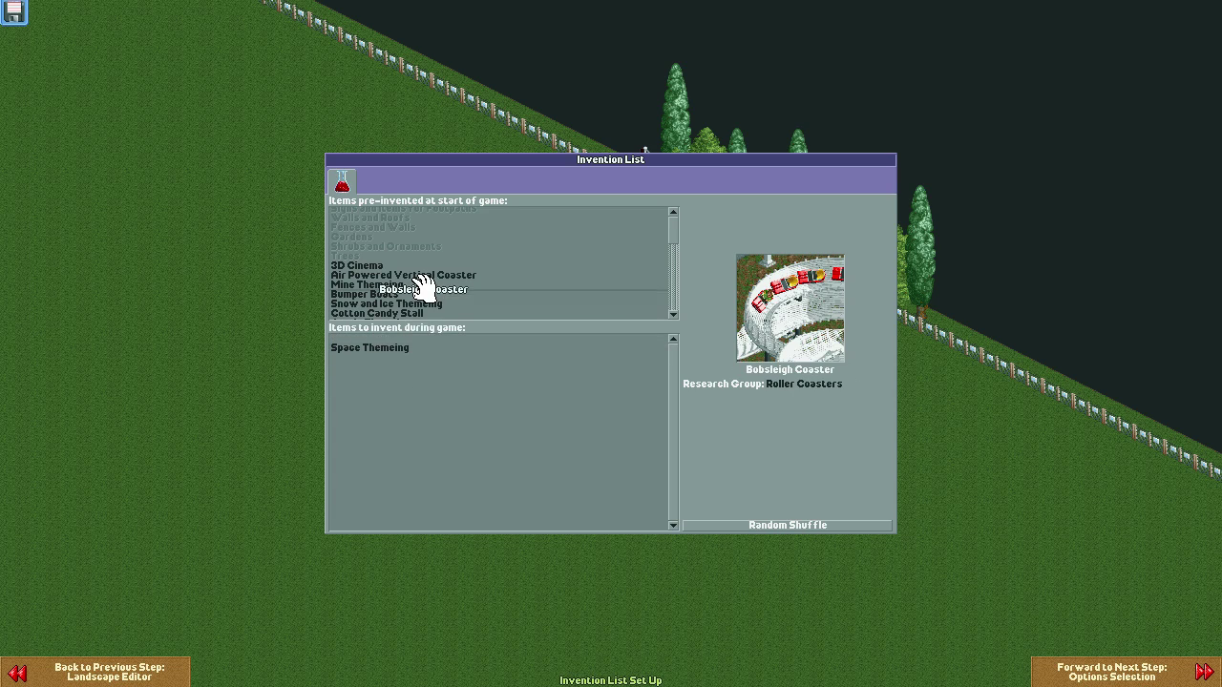
drag(422, 338, 449, 275)
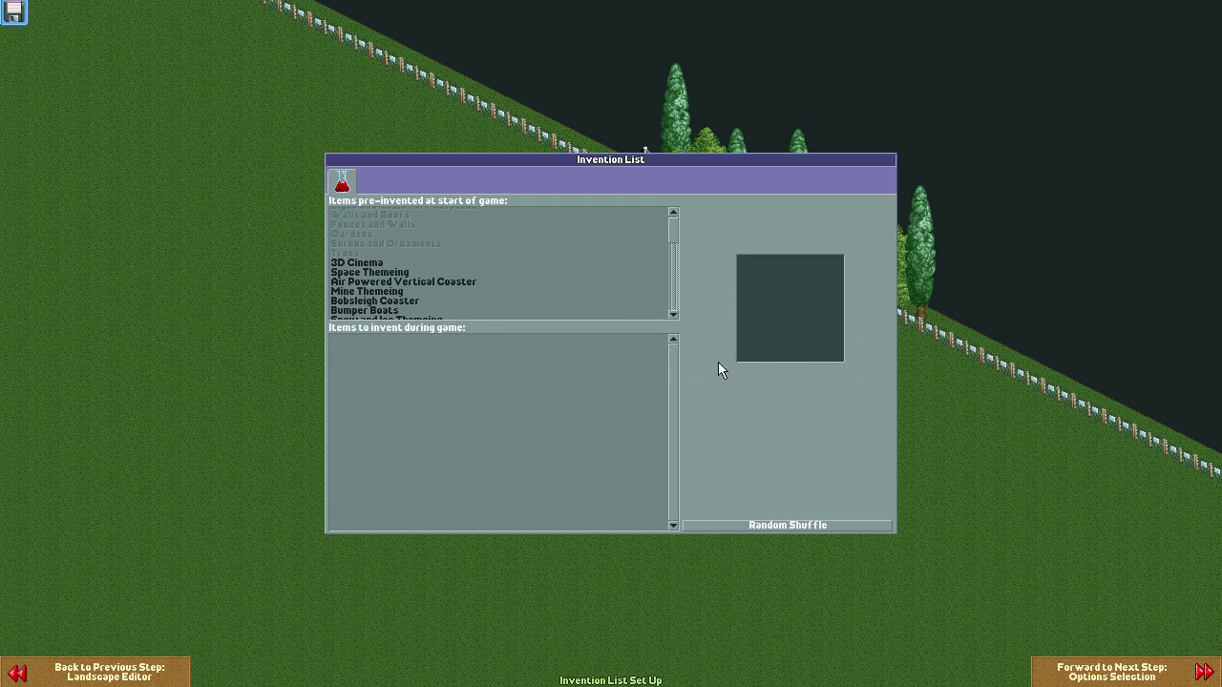
click(786, 524)
- Advance to Options Selection, enable No Money, and look through the remaining scenario options
click(1126, 673)
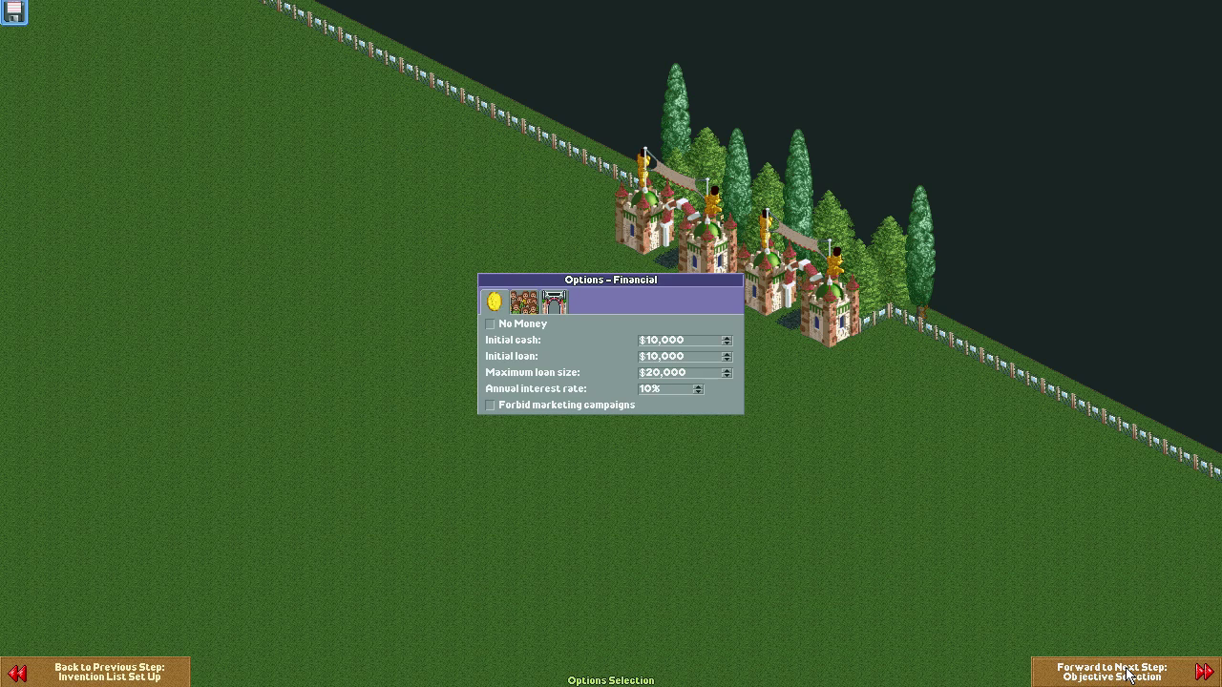
click(490, 325)
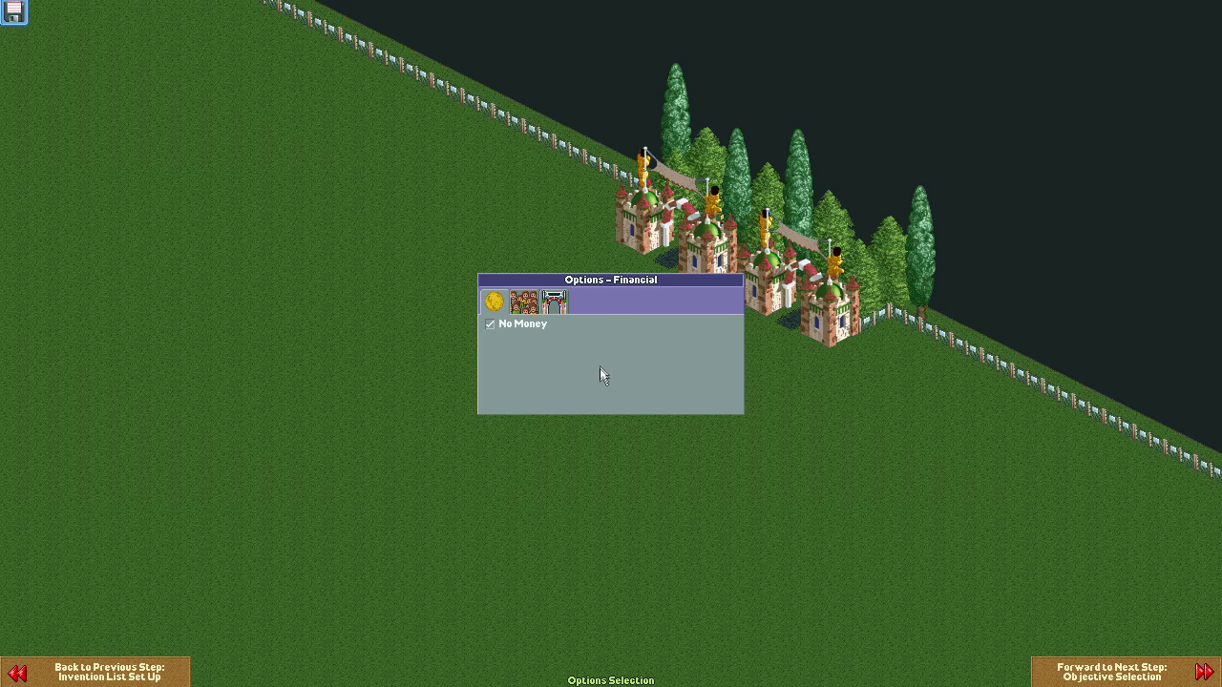
click(536, 304)
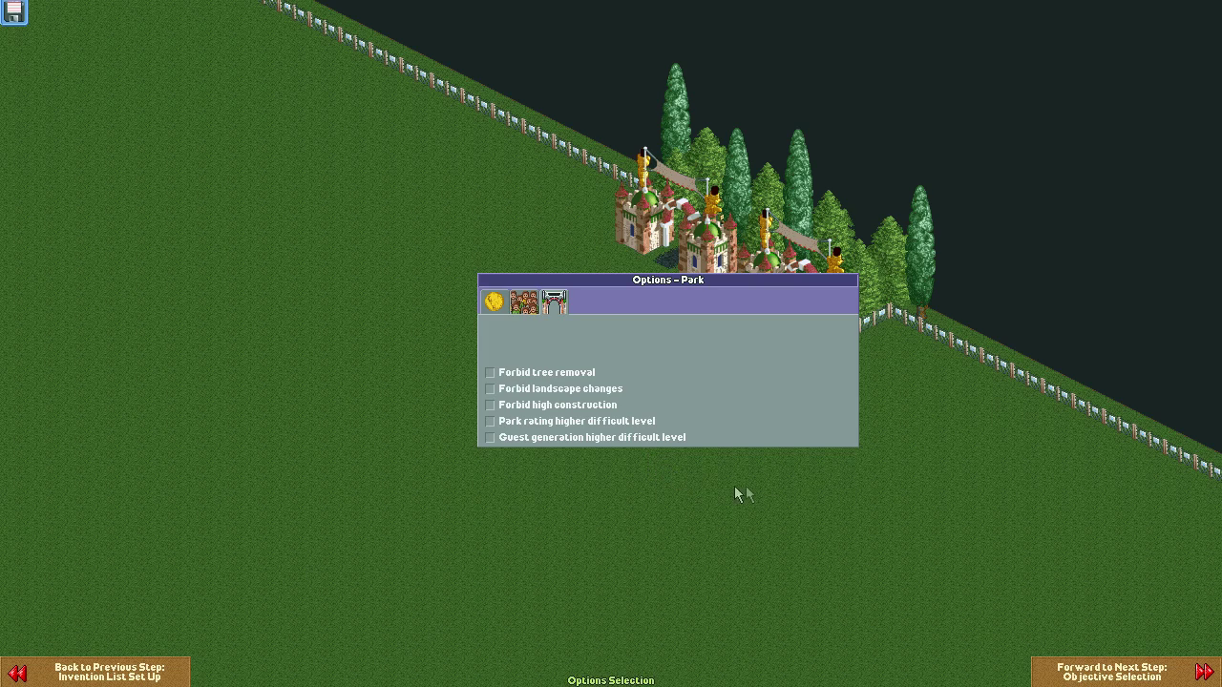
- Advance to Objective Selection and set the objective to Build 10 roller coasters
click(1183, 673)
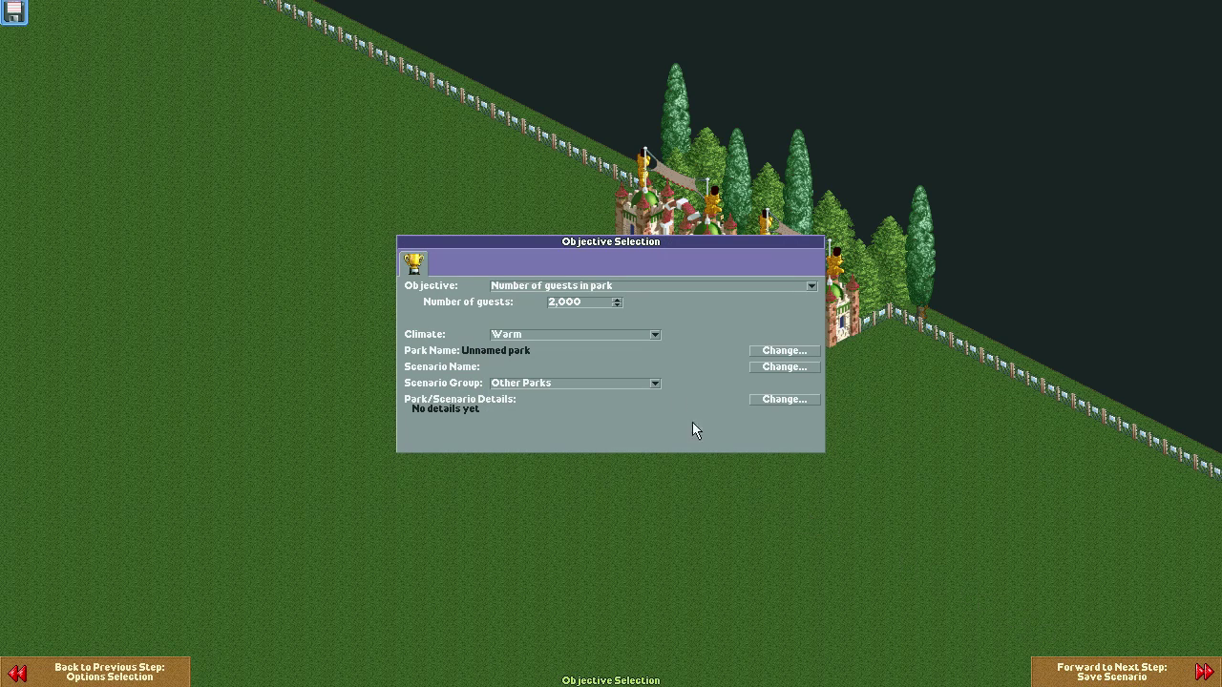
click(644, 286)
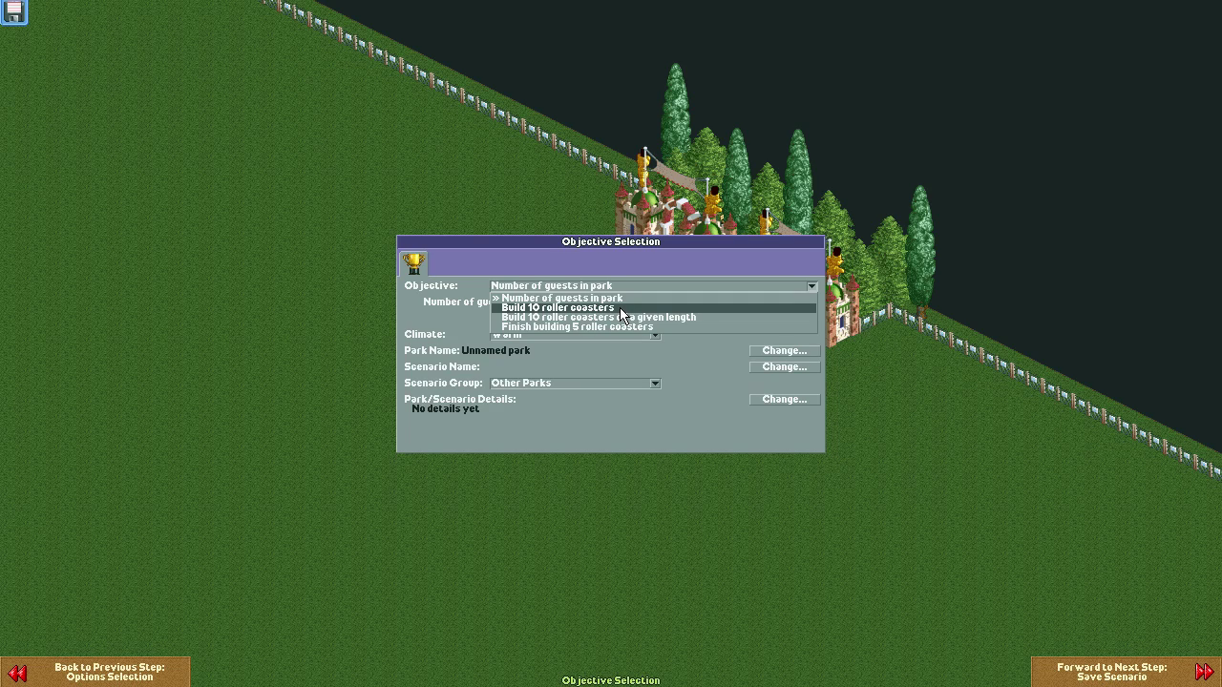
click(621, 309)
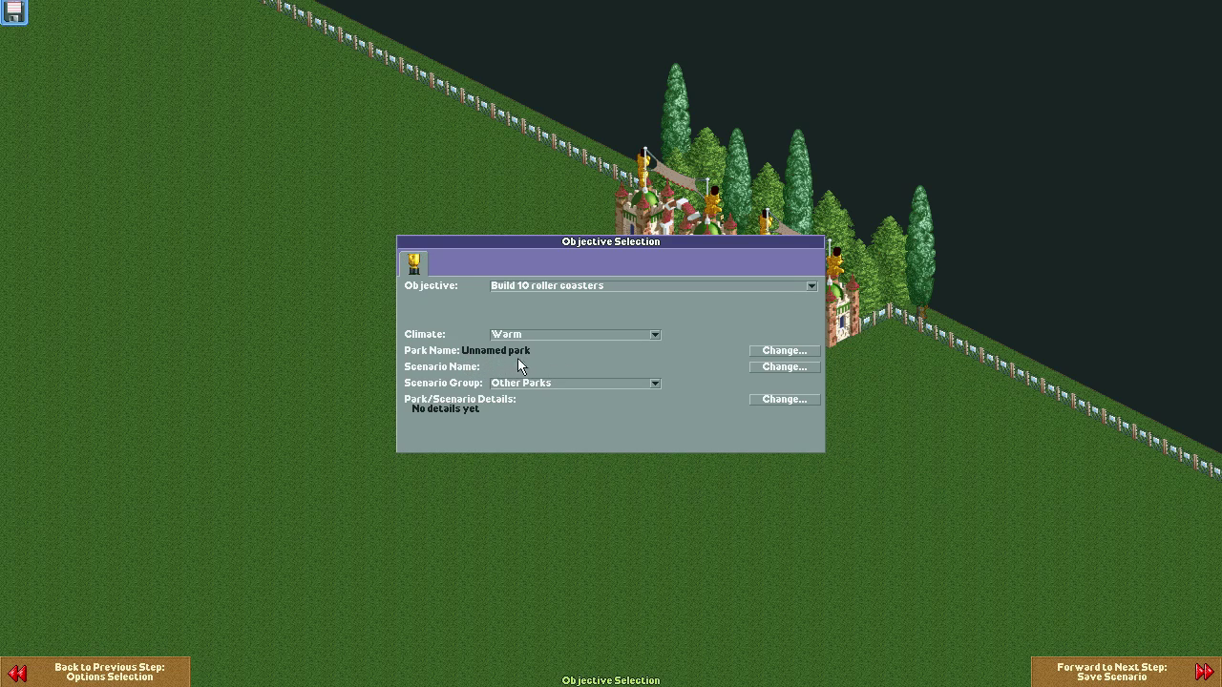
- Name the park Sandbox
click(771, 352)
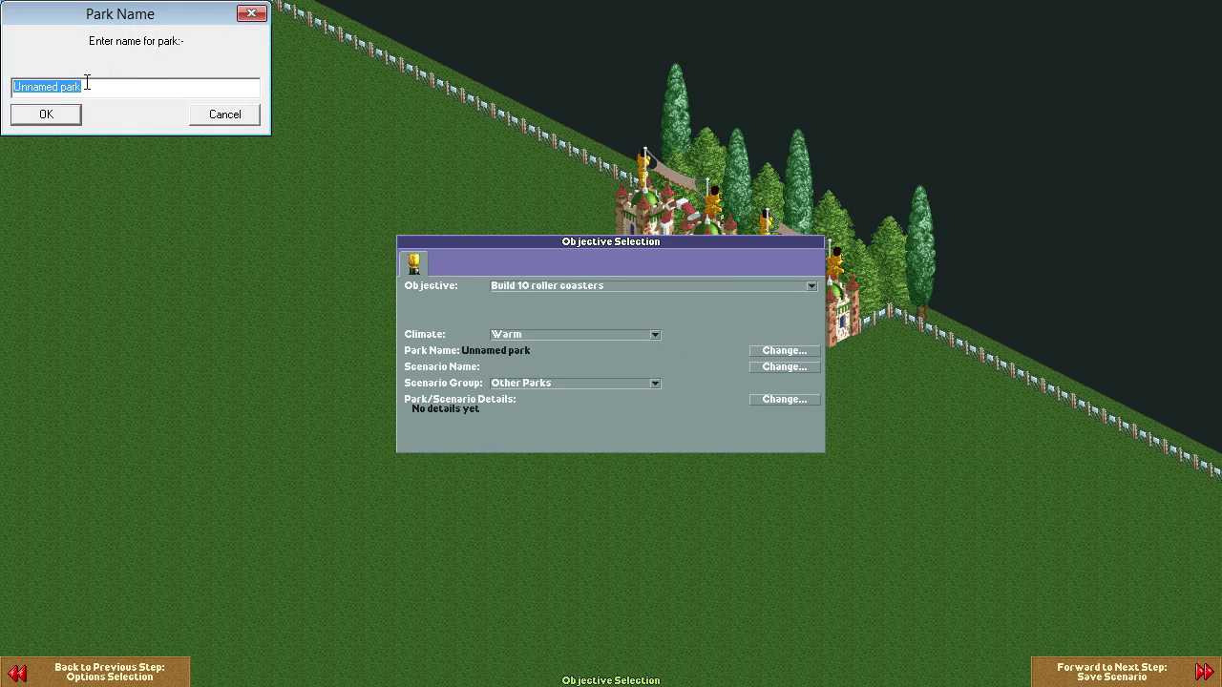
text(Sandbox)
key(Return)
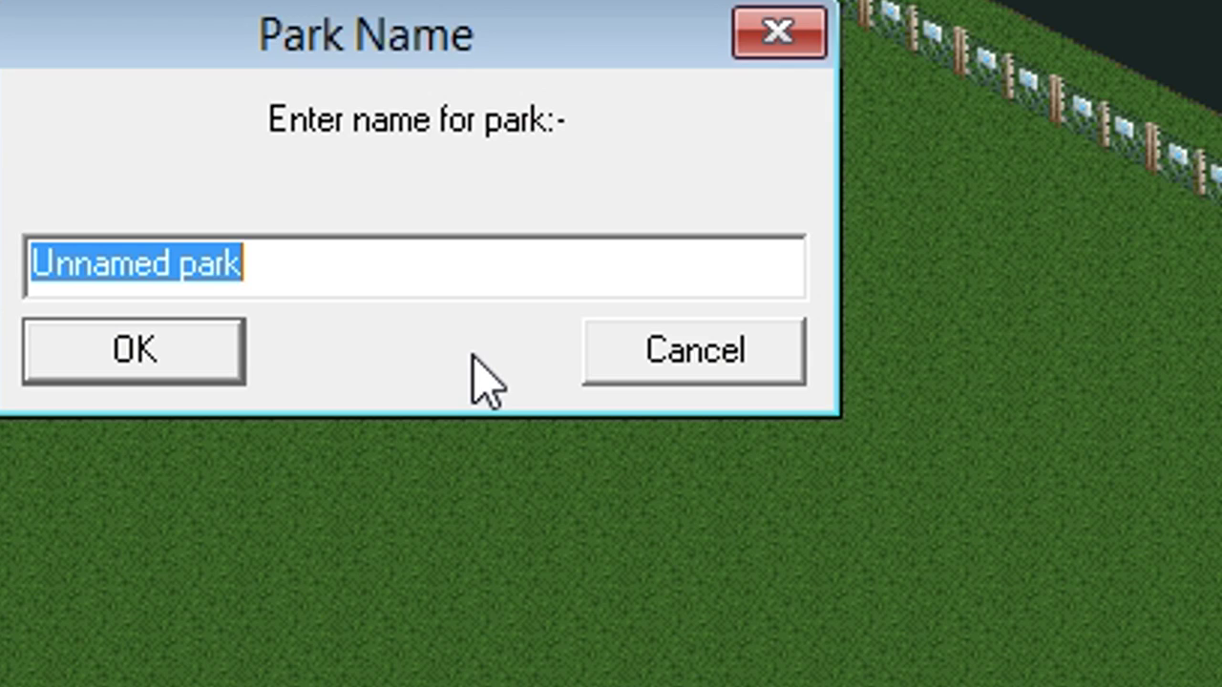
text(S)
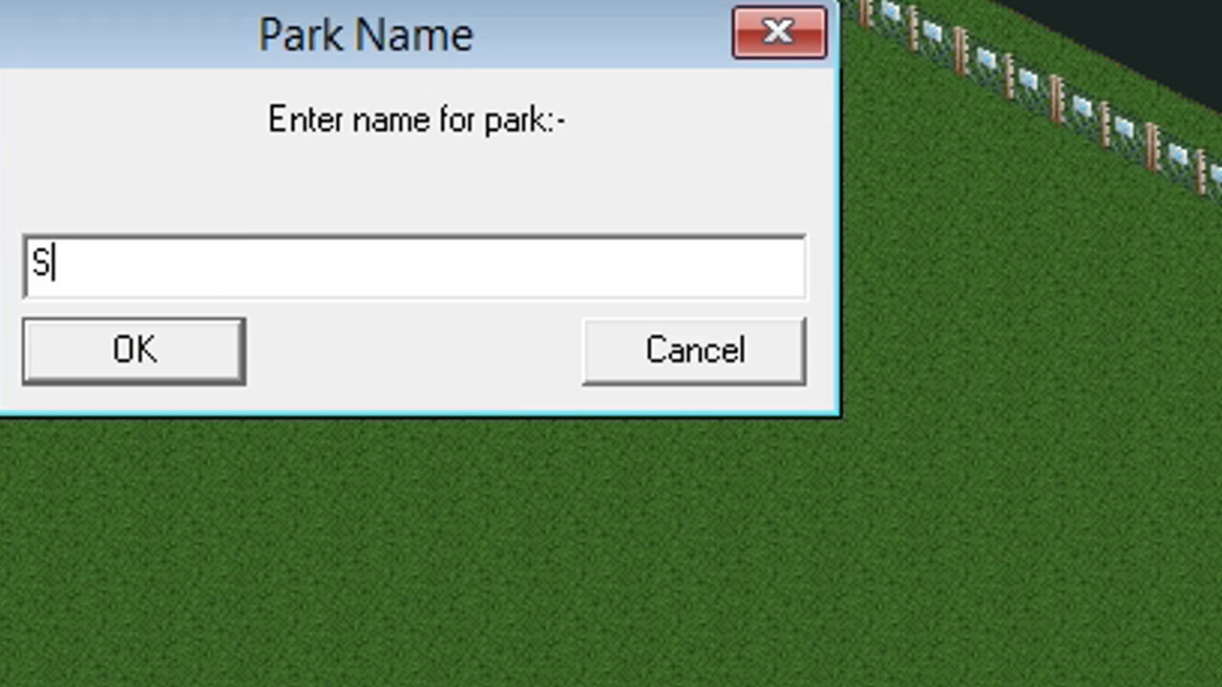
text(andboxc)
key(BackSpace)
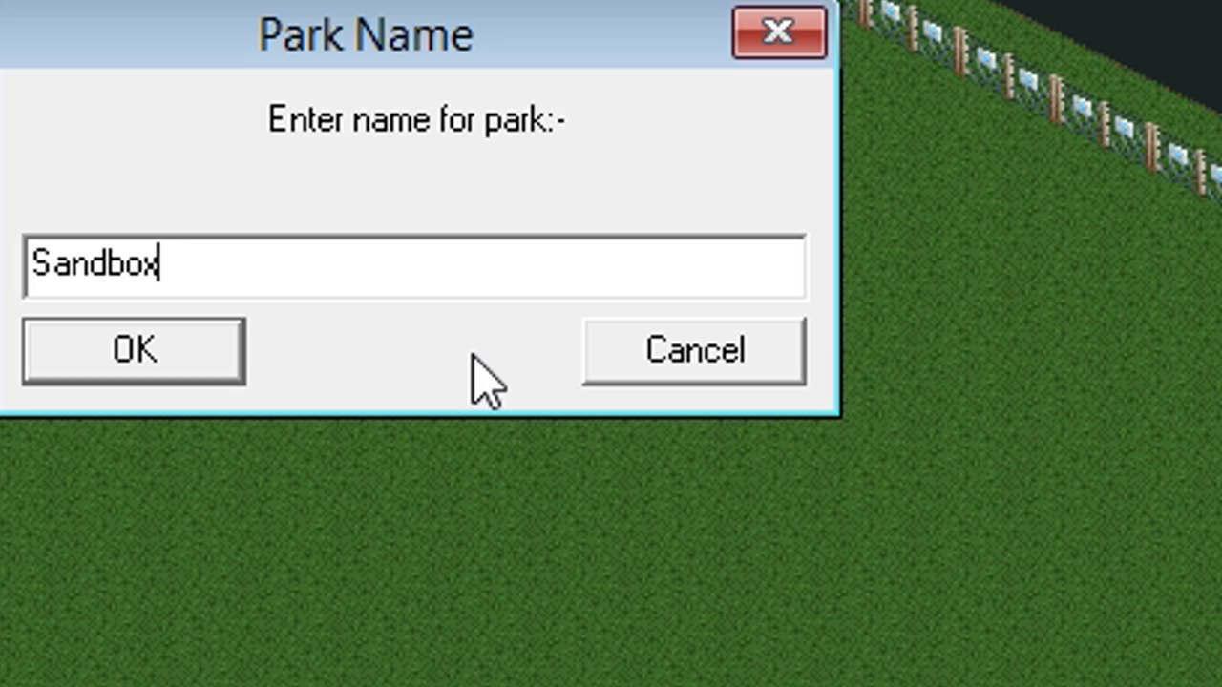
- Try replacing the park name with "Or whatever you want"
key(BackSpace)
key(BackSpace)
key(BackSpace)
key(BackSpace)
key(BackSpace)
key(BackSpace)
key(BackSpace)
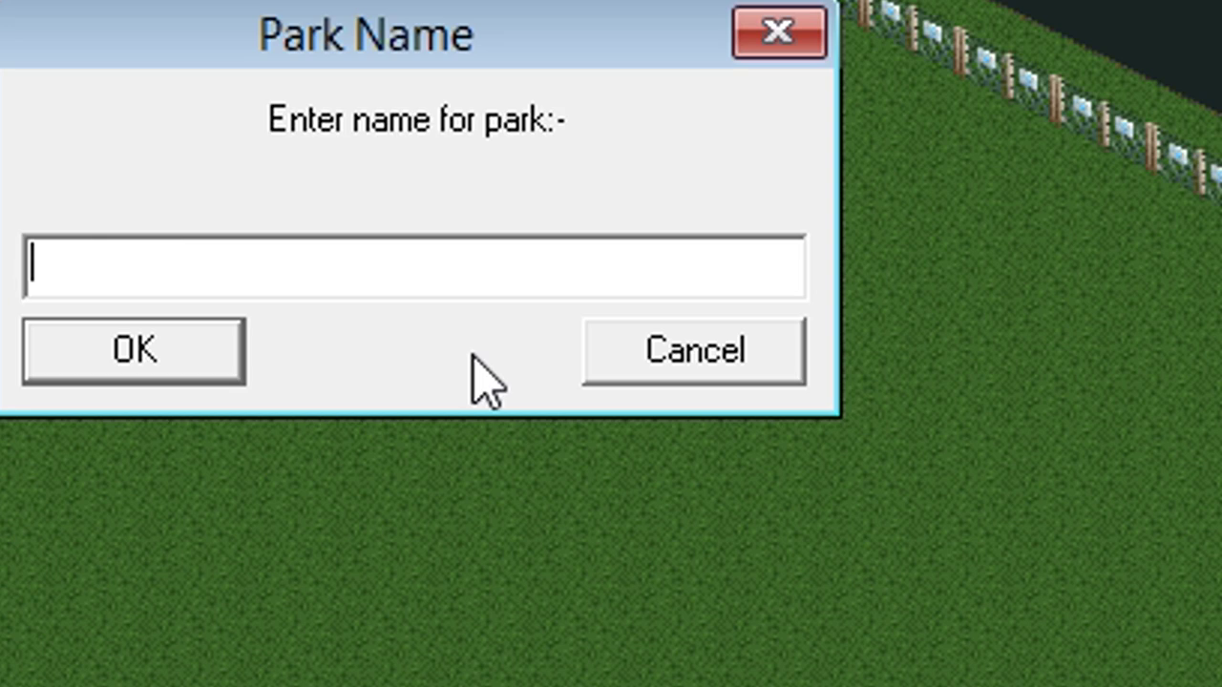
text(Or whatever you w)
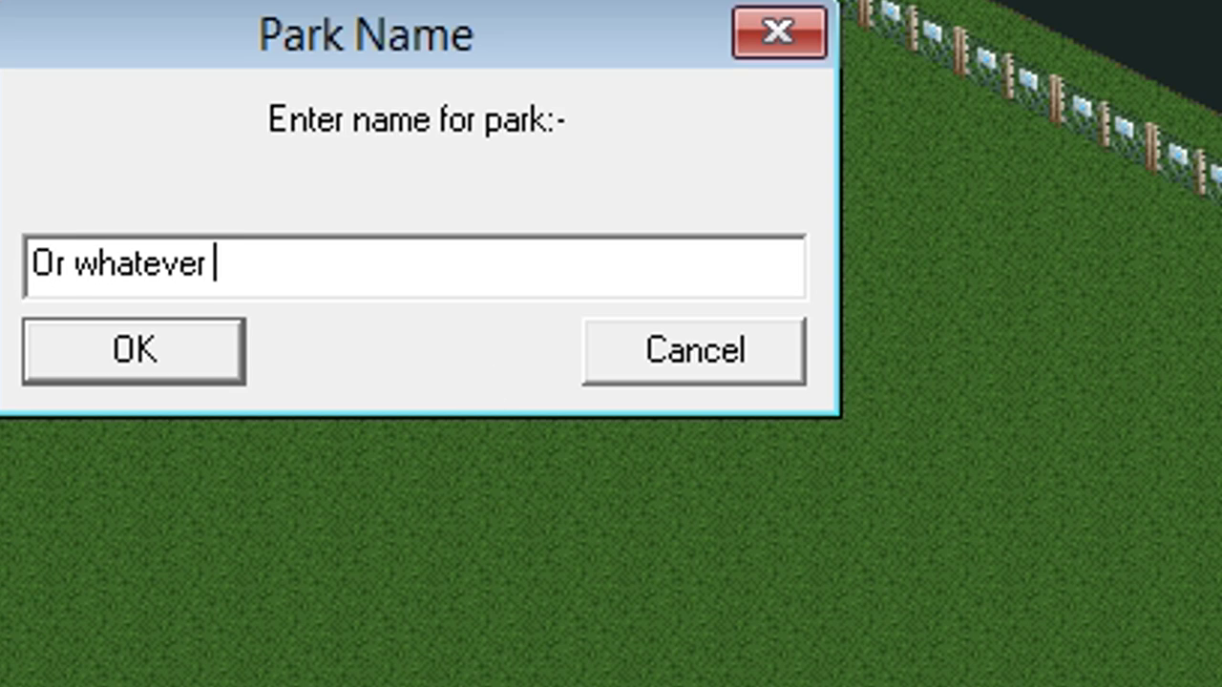
text(ant)
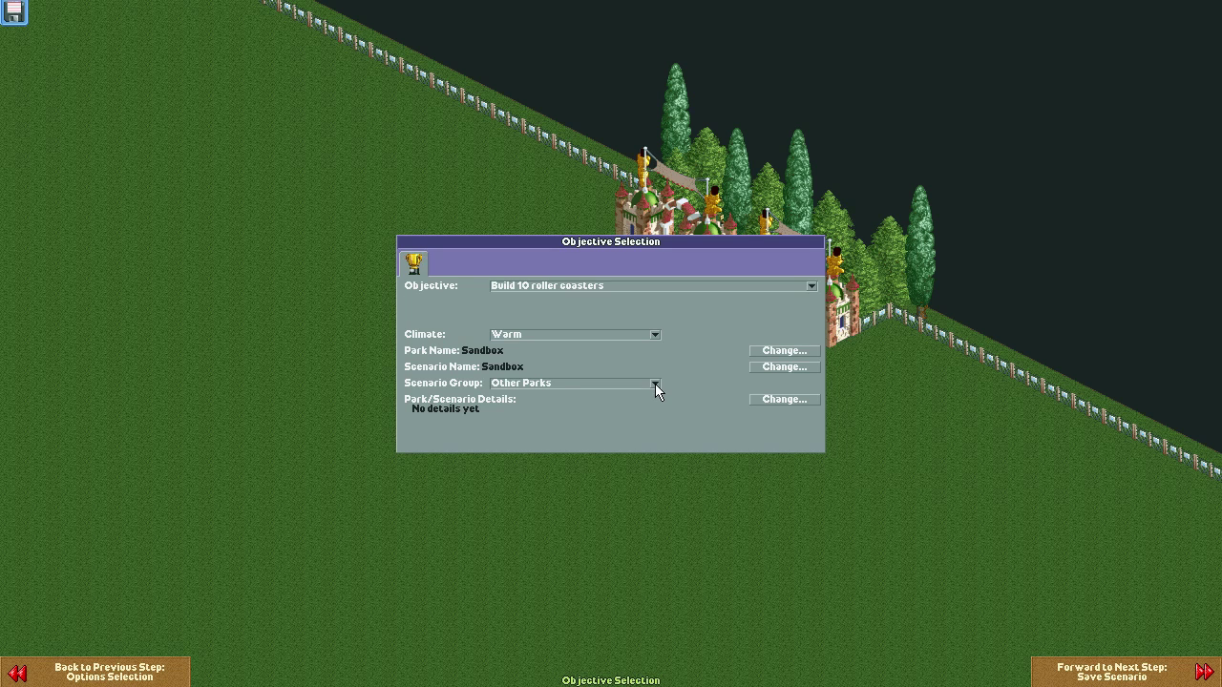
- Keep Other Parks as the scenario group and set the scenario details to "Build whatever you want to your hearts' content!"
click(655, 384)
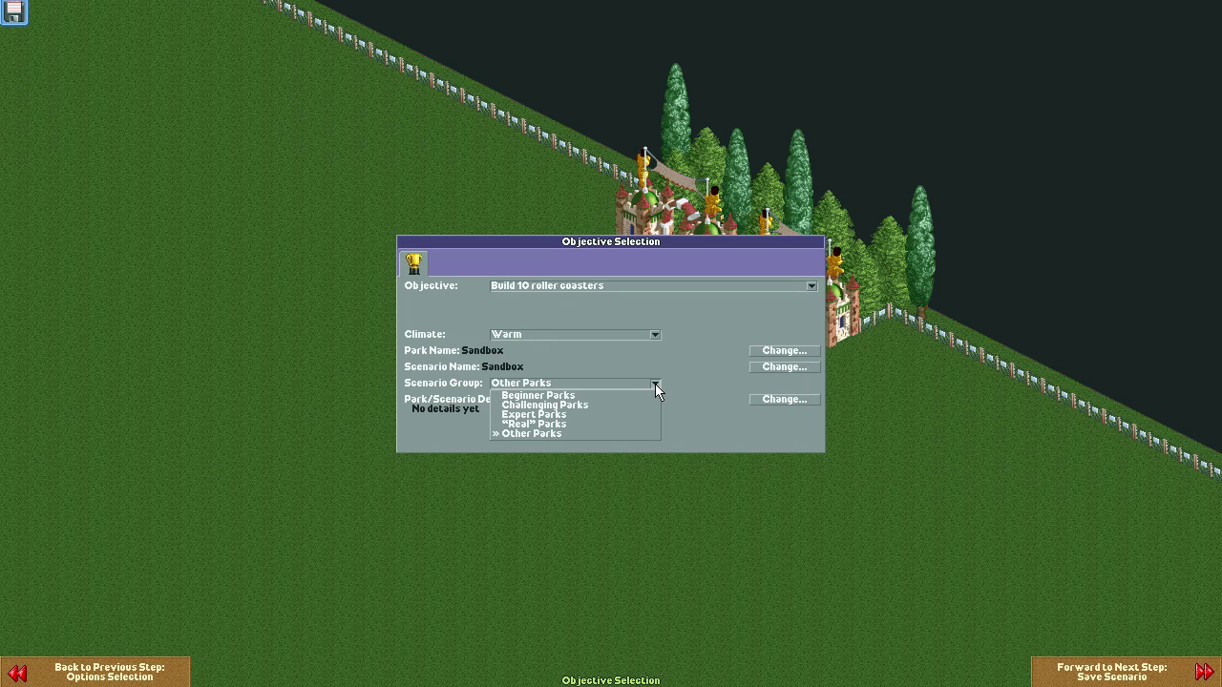
click(654, 383)
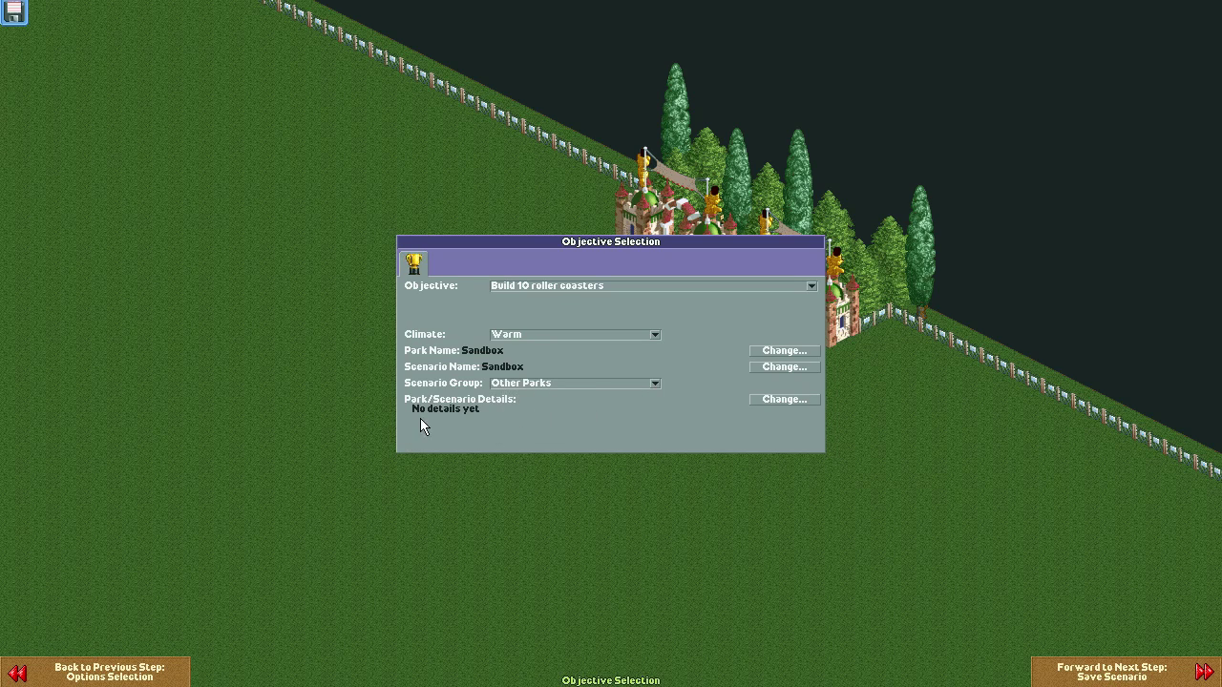
click(780, 399)
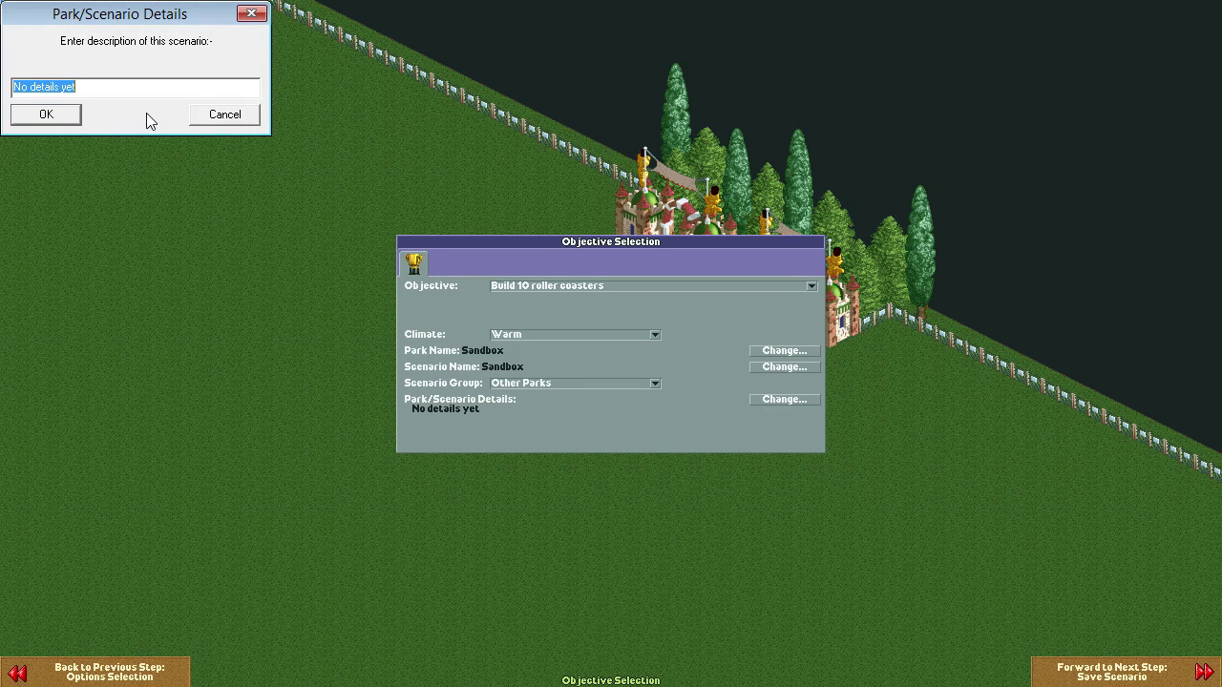
text(Build)
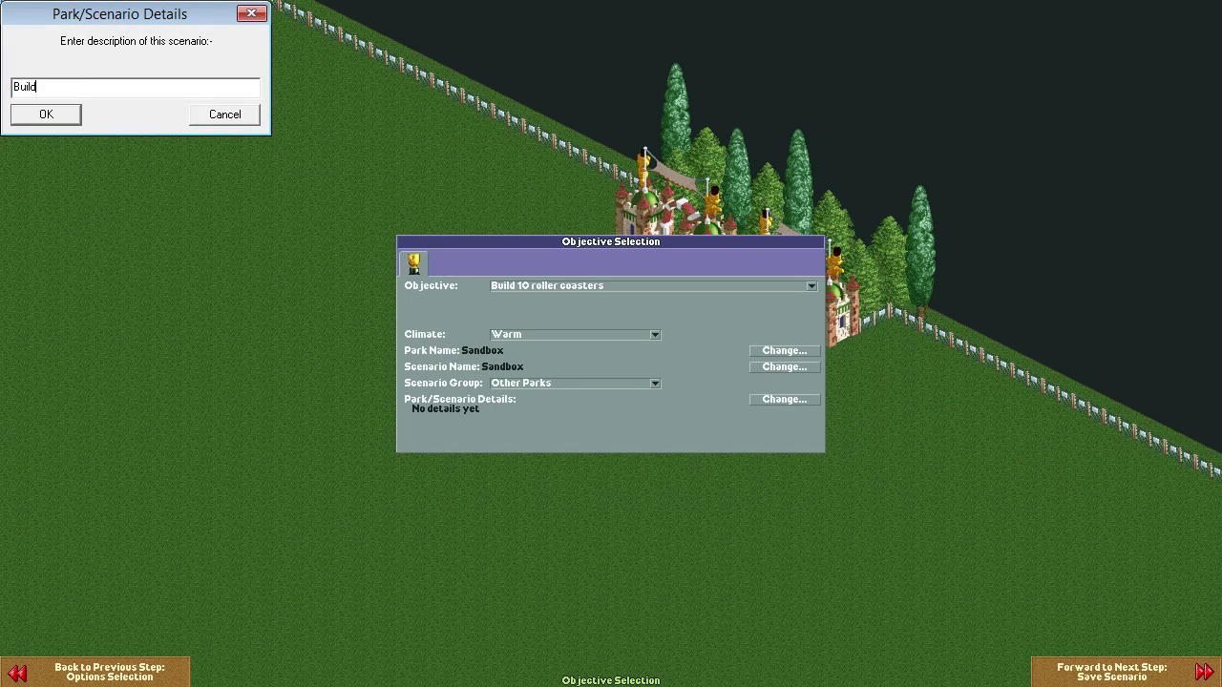
text( whatever you want to your hearts' content!)
key(Return)
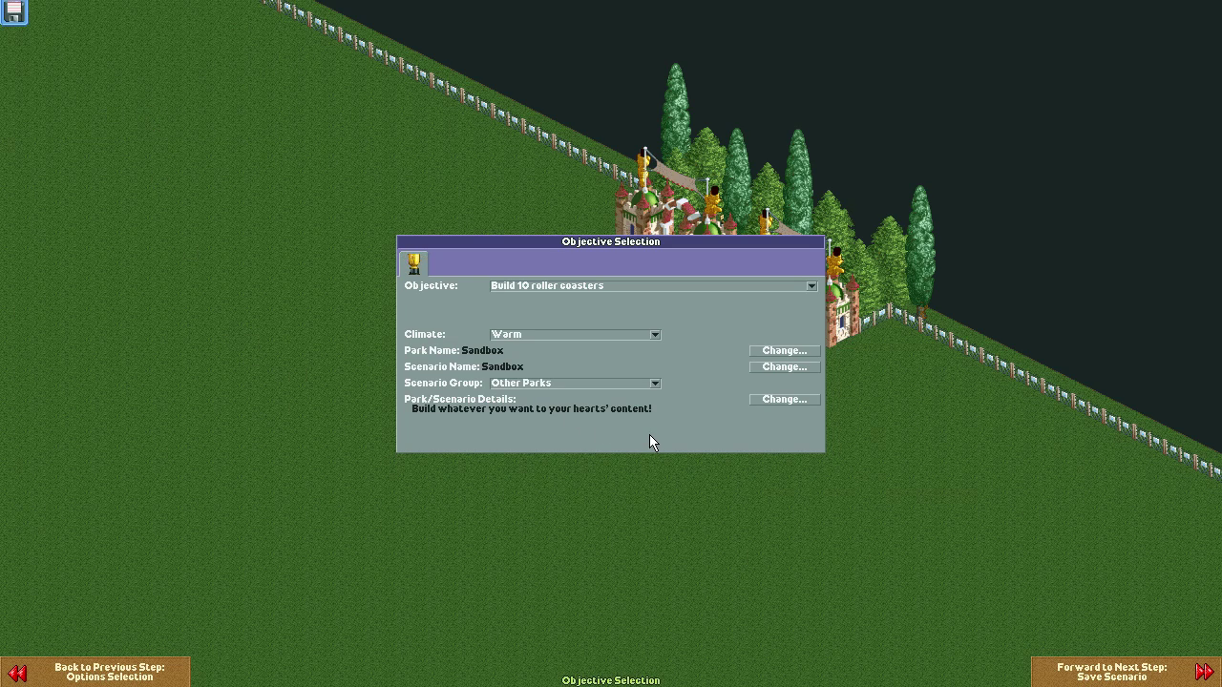
- Correct "hearts'" to "heart's" in the park/scenario details
click(780, 404)
click(847, 421)
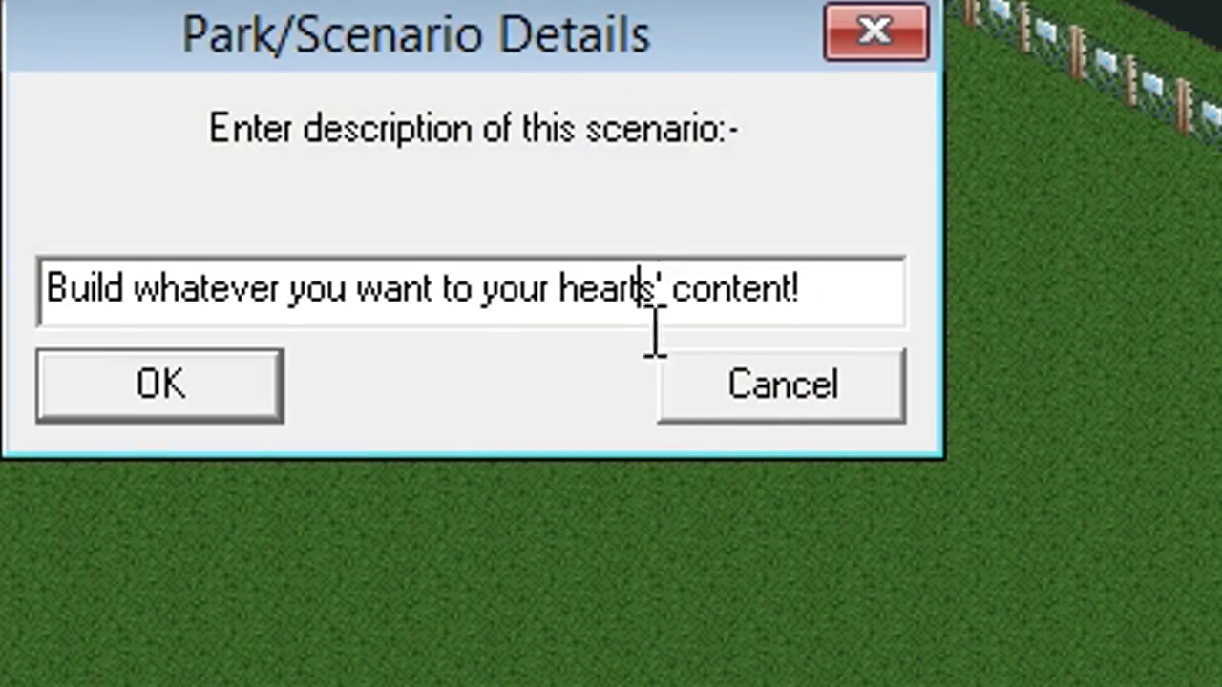
text(')
key(Right)
key(Delete)
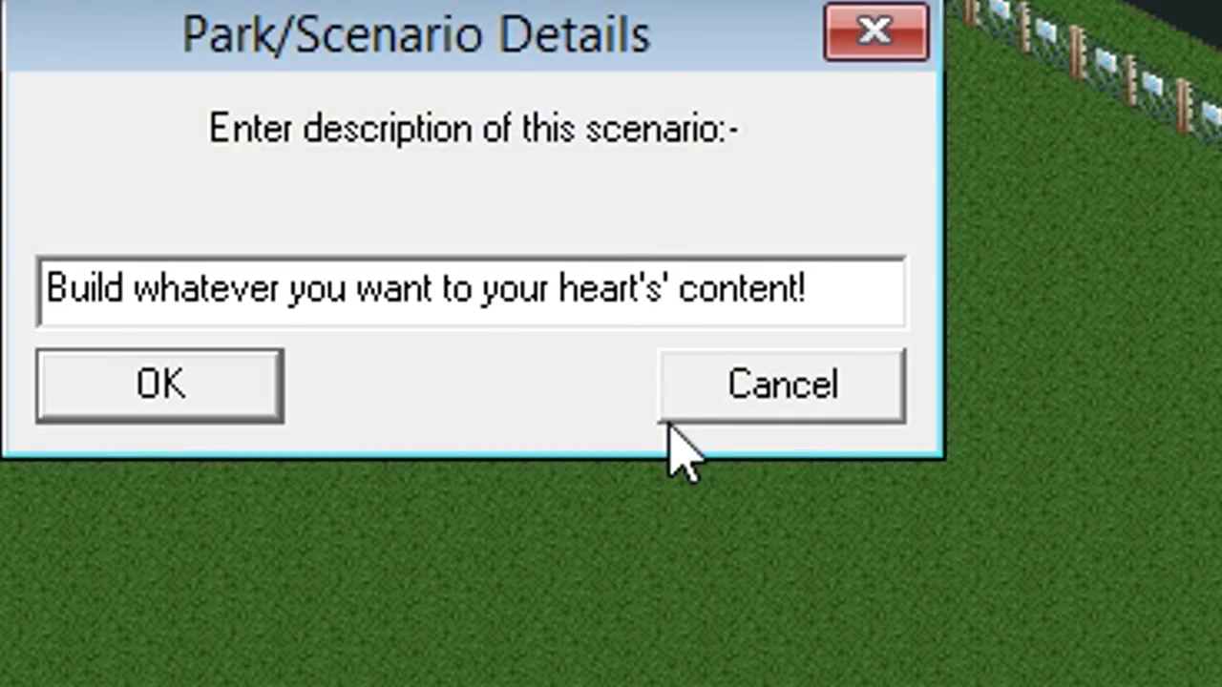
key(Return)
- Try to save the scenario as Sandbox and decline to replace the existing file
click(1112, 671)
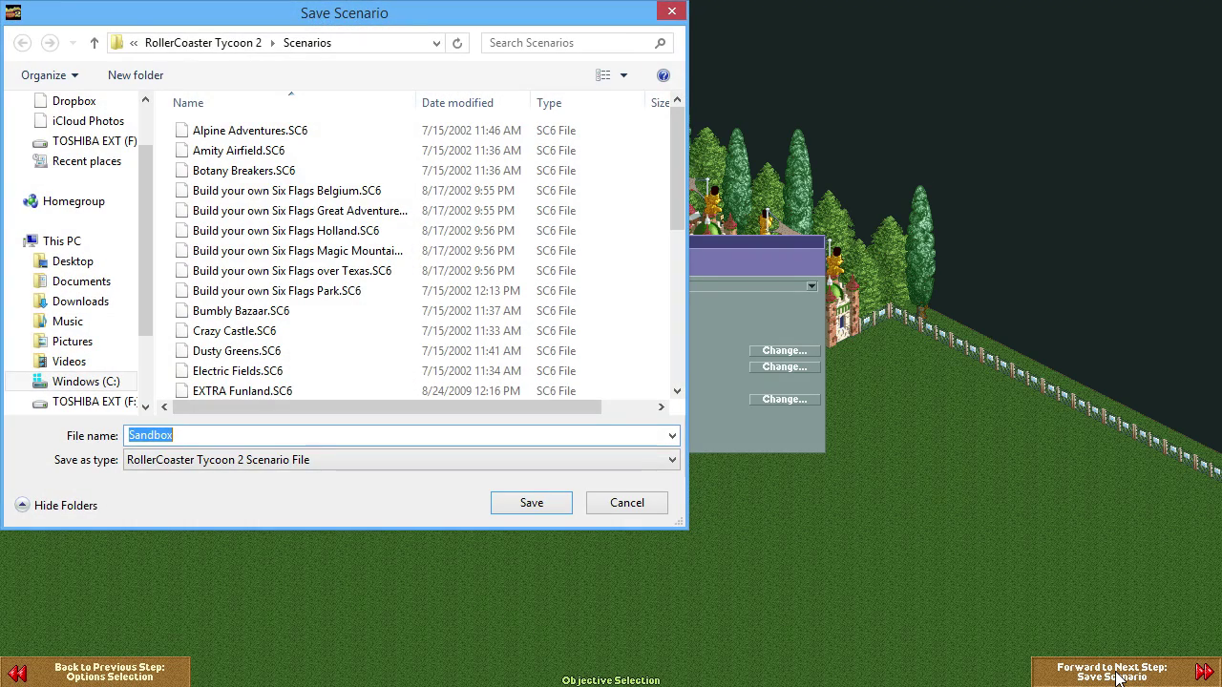
click(532, 502)
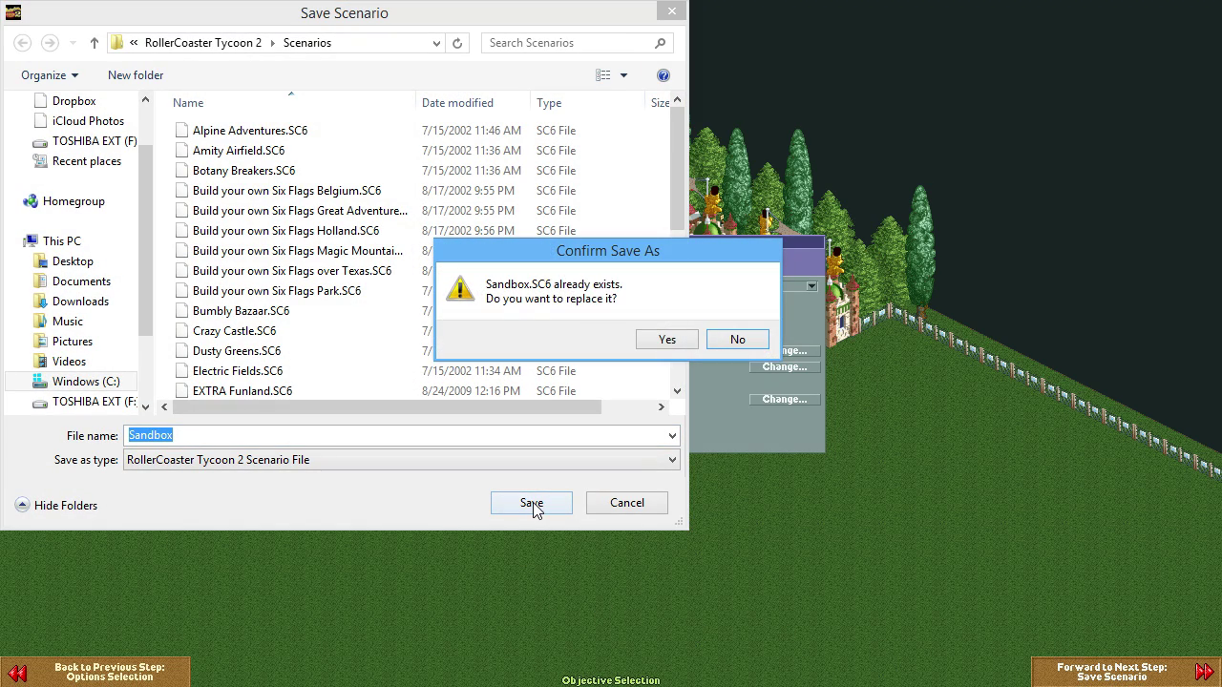
click(747, 343)
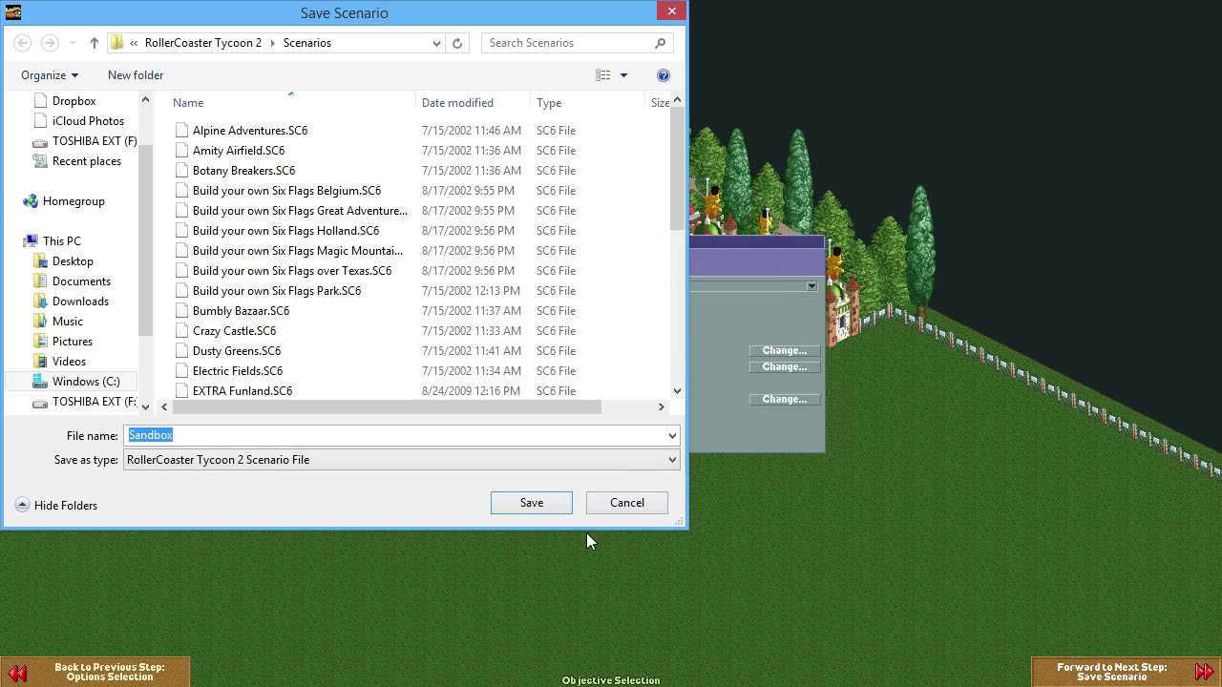